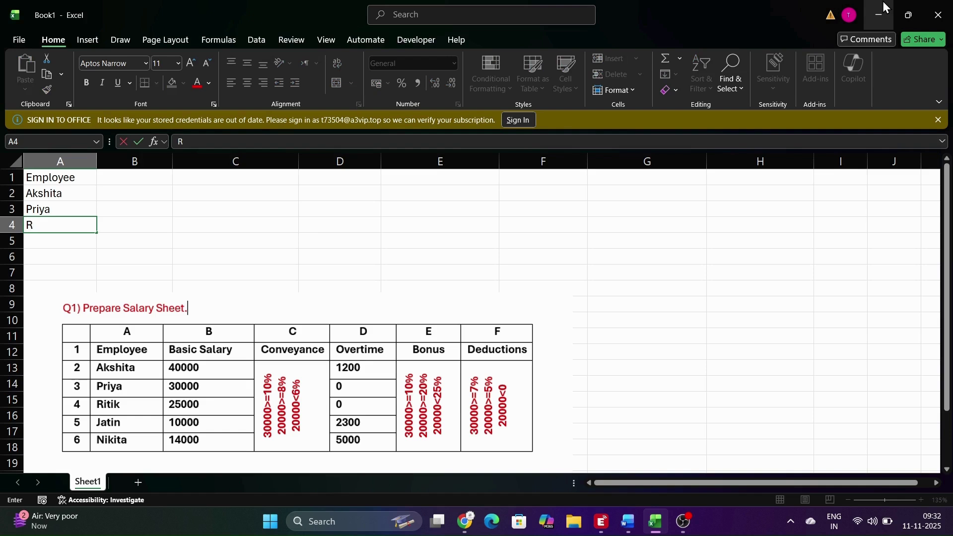
Step: Enter the three remaining employees' names in A4:A6, in the order given by the reference table
text(k)
key(Return)
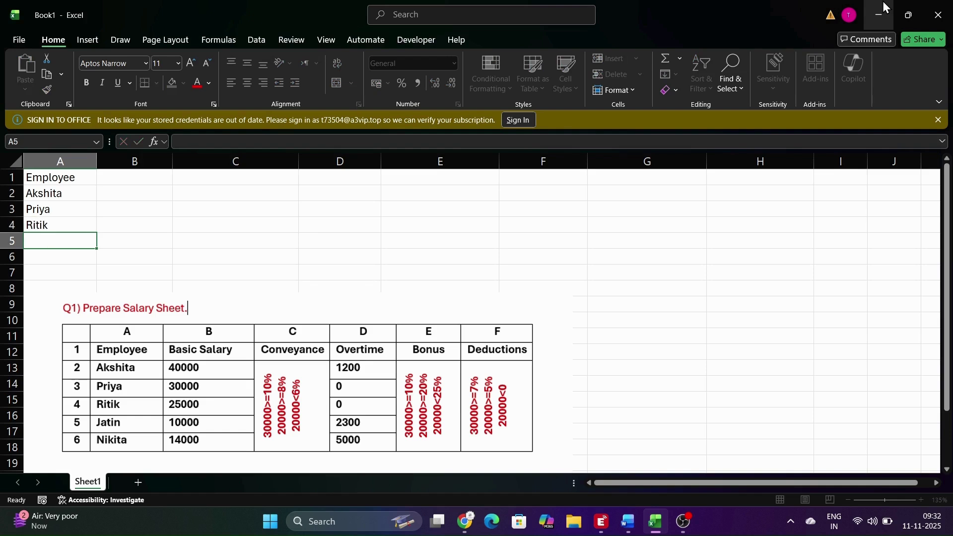
text(Jatin)
key(Return)
text(Niki)
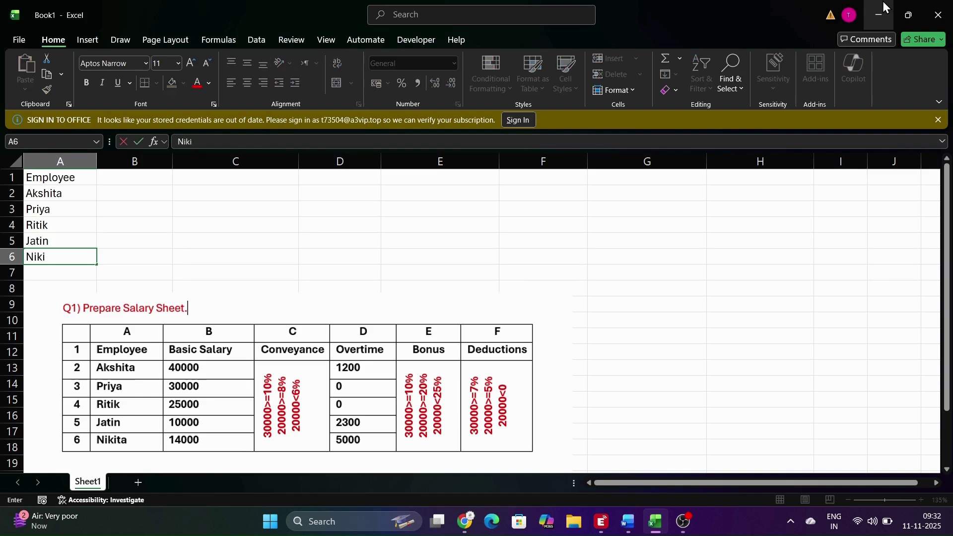
text(ta)
Step: Add the heading Basic Salary in B1 and enter 40000 and 30000 in B2 and B3
key(Tab)
key(Up)
key(Up)
key(Up)
key(Up)
key(Up)
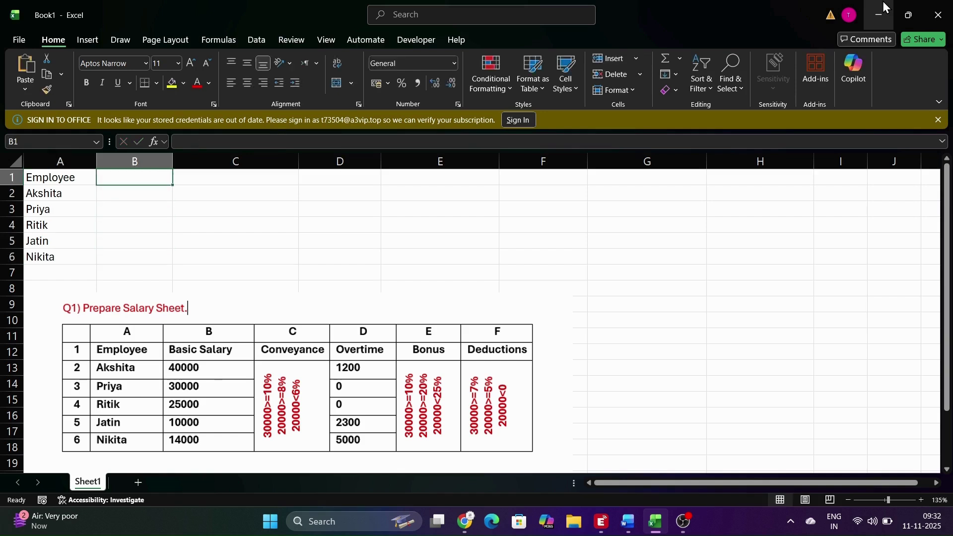
text(Basic Salary)
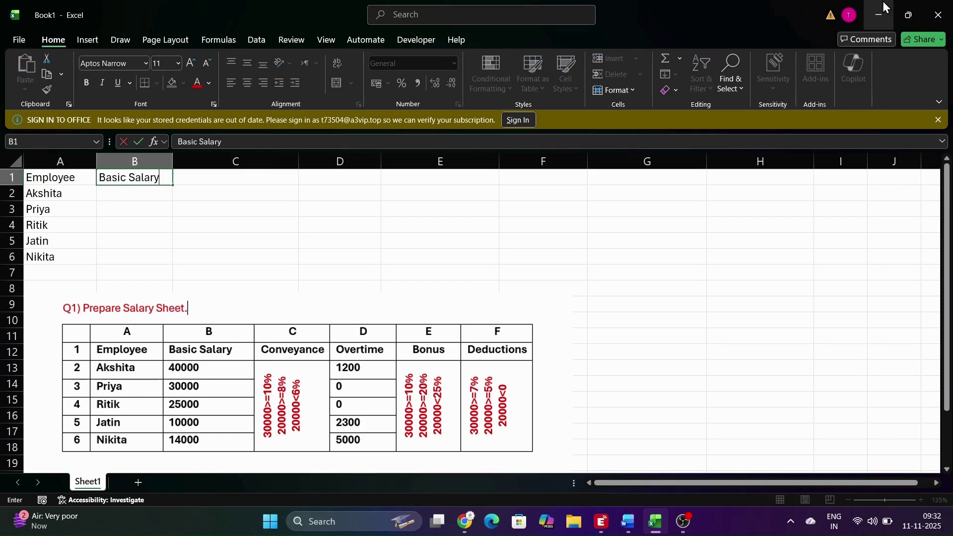
key(Return)
text(40000)
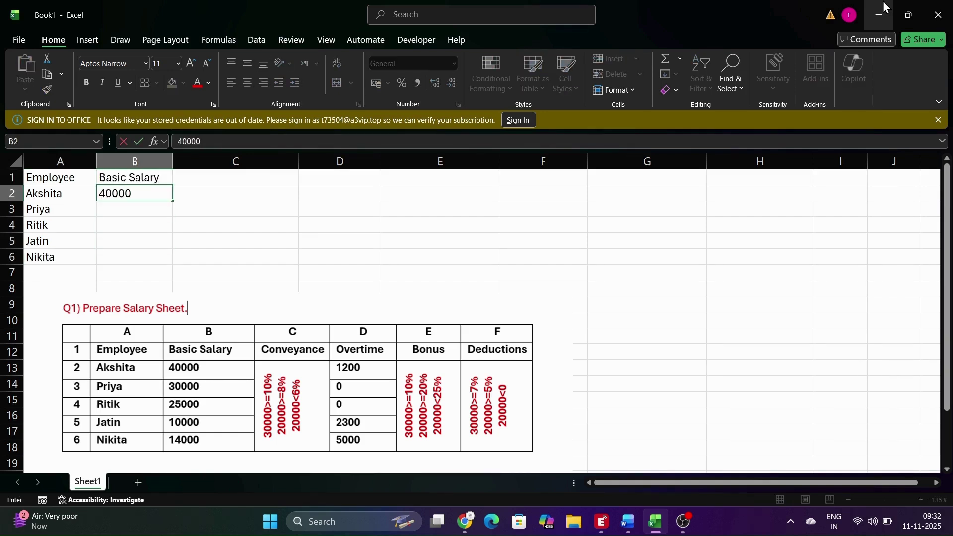
key(Return)
text(30000)
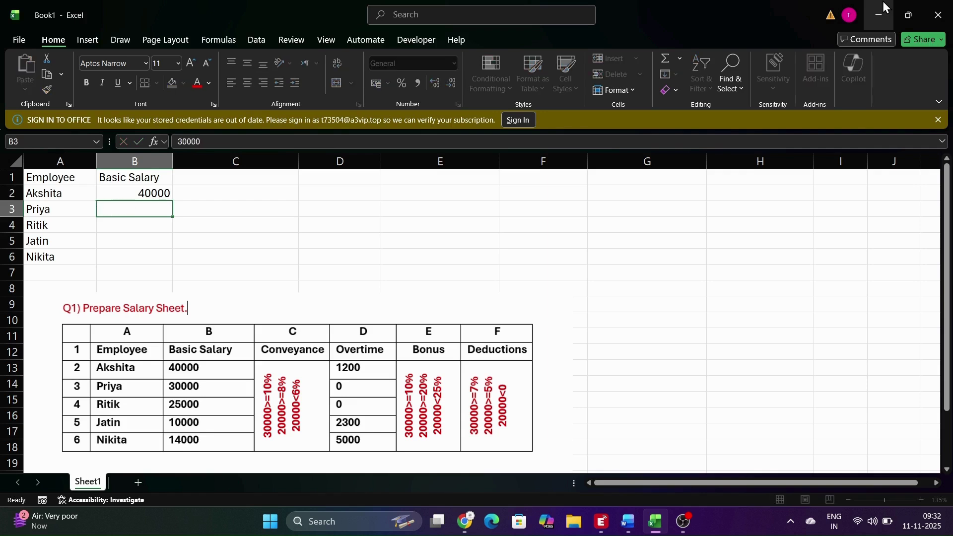
key(Return)
Step: Enter the basic salaries 25000, 10000 and 14000 in B4:B6
text(25)
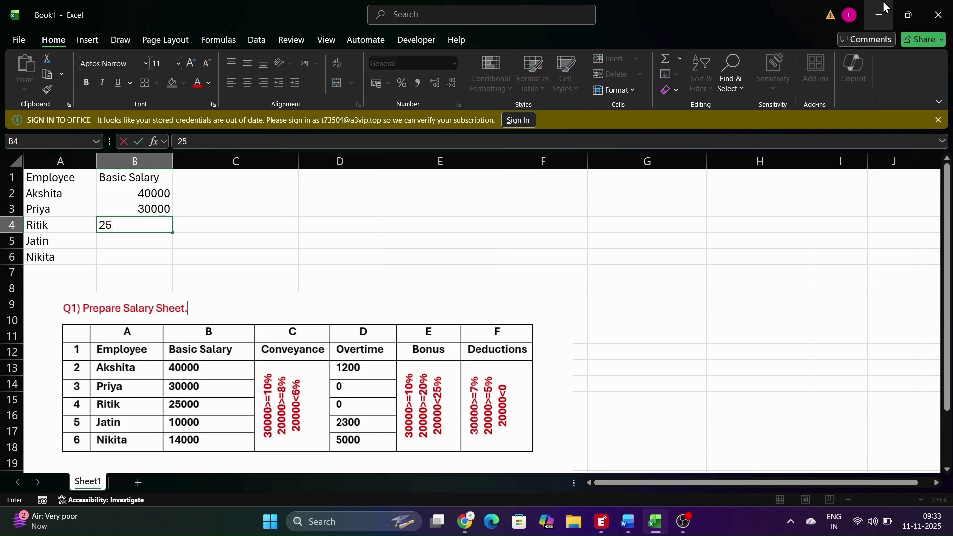
text(000)
key(Return)
text(10)
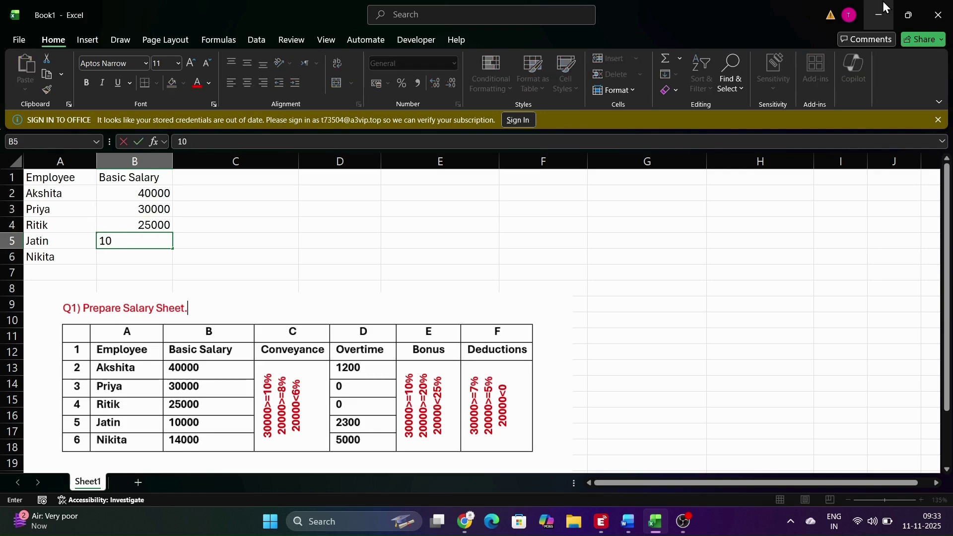
text(000)
key(Return)
text(140)
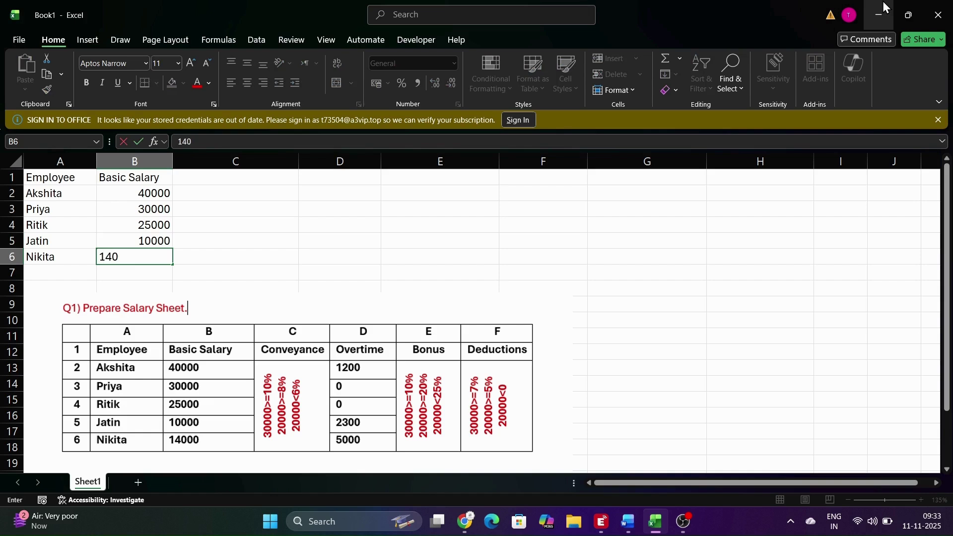
text(00)
key(Right)
Step: Make the employee and basic salary data in A1:B6 bold
key(Up)
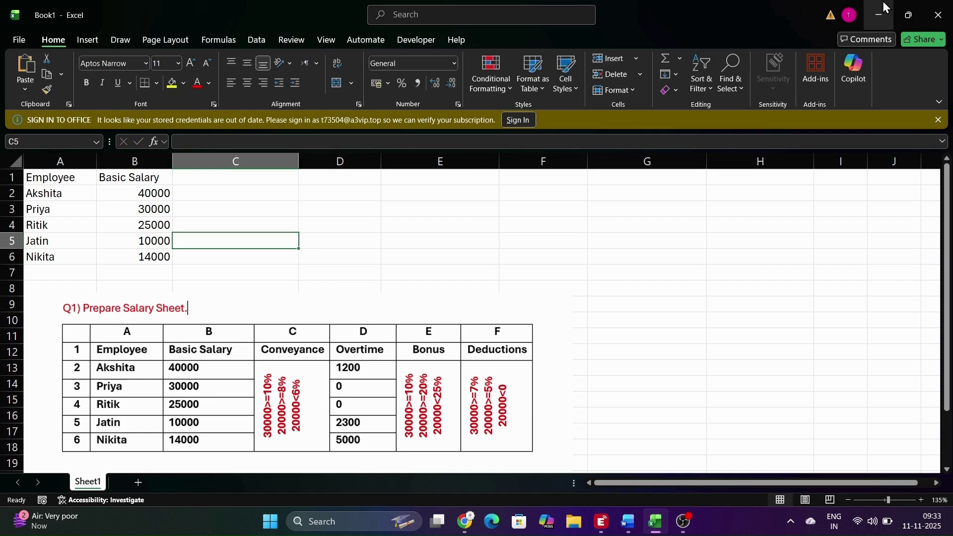
key(ctrl+Up)
key(Left)
key(Left)
key(shift+Right)
key(shift+Down)
key(shift+Down)
key(shift+Down)
key(shift+Down)
key(shift+Down)
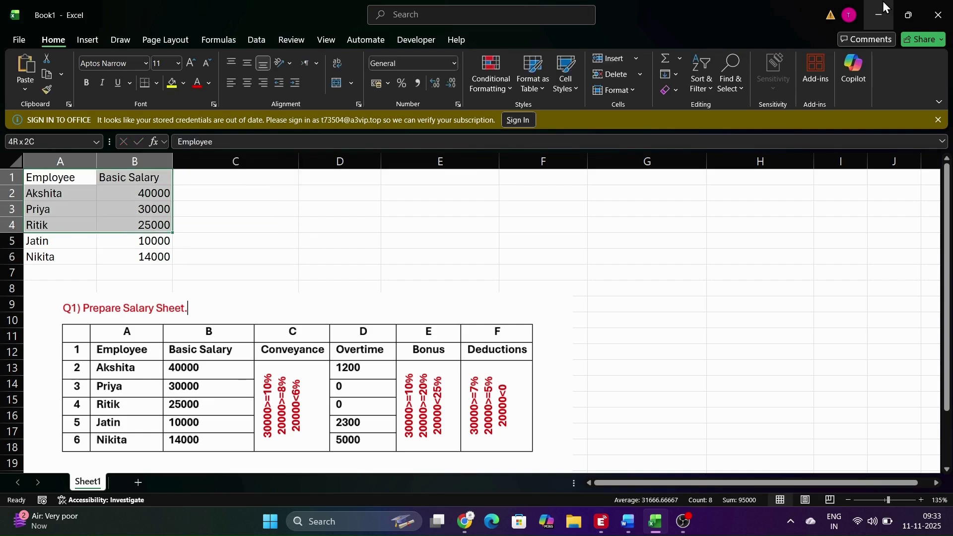
key(ctrl+b)
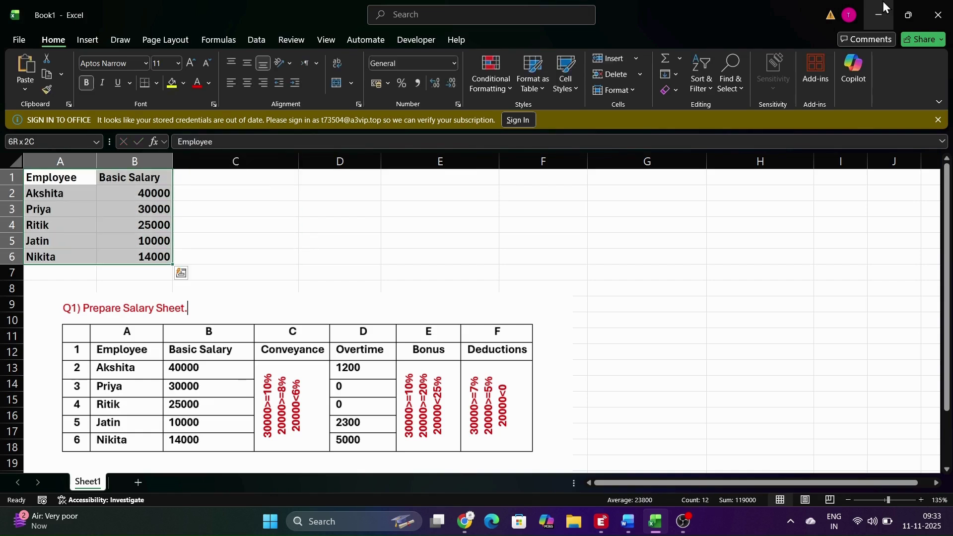
Step: Add the heading Conveyance in C1
key(Right)
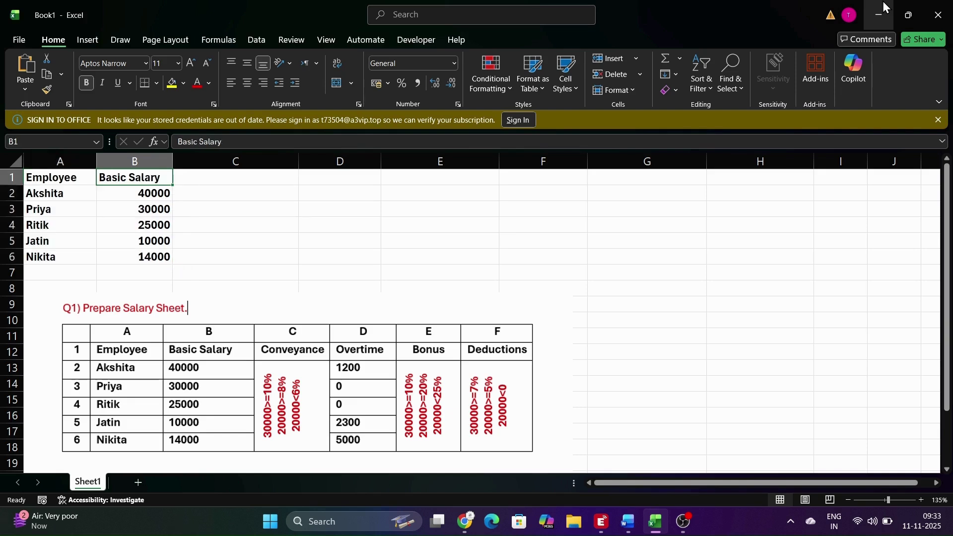
key(Right)
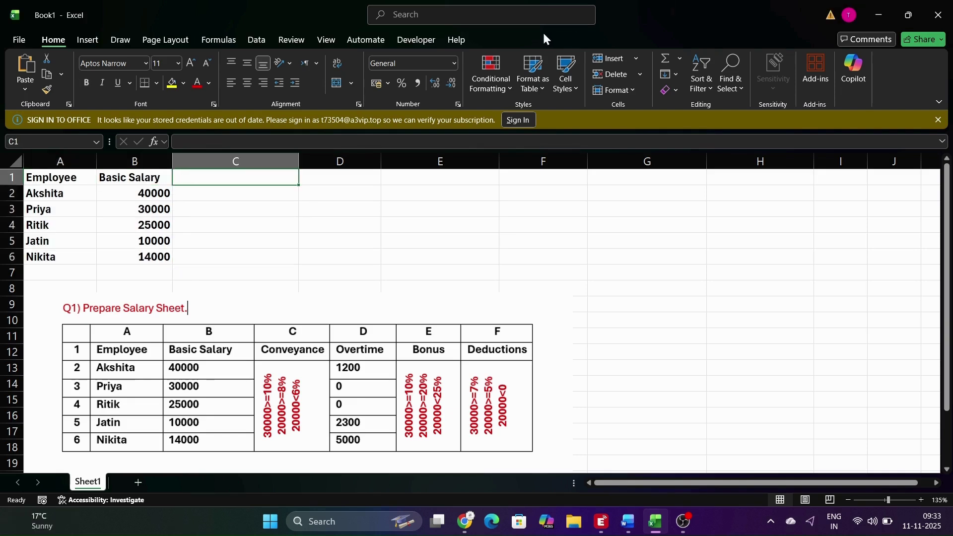
text(Con)
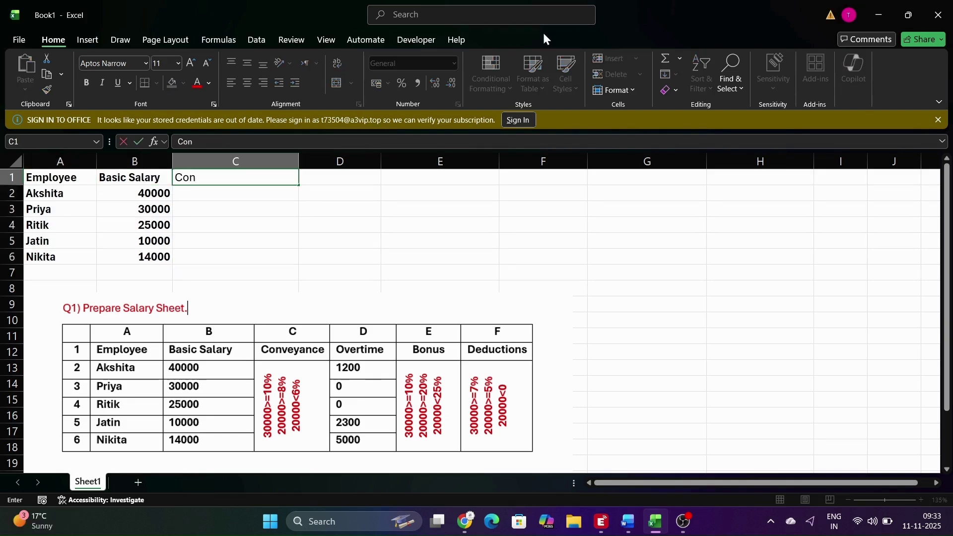
text(veyance)
key(Return)
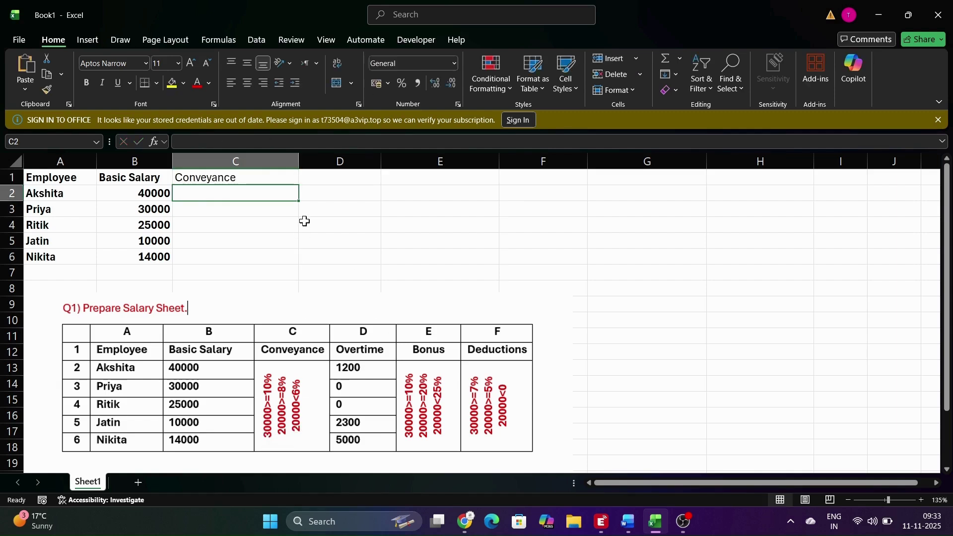
text(=if1)
key(Tab)
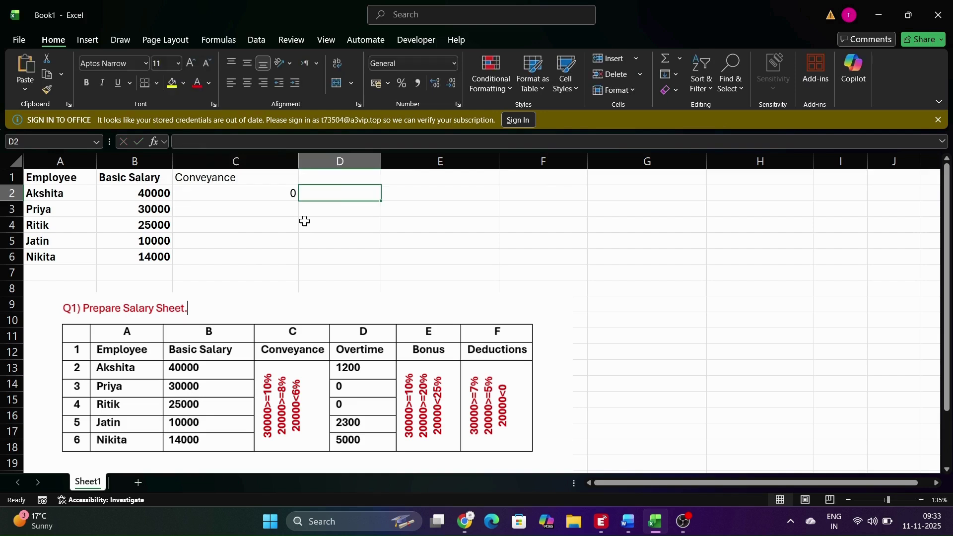
key(BackSpace)
key(Left)
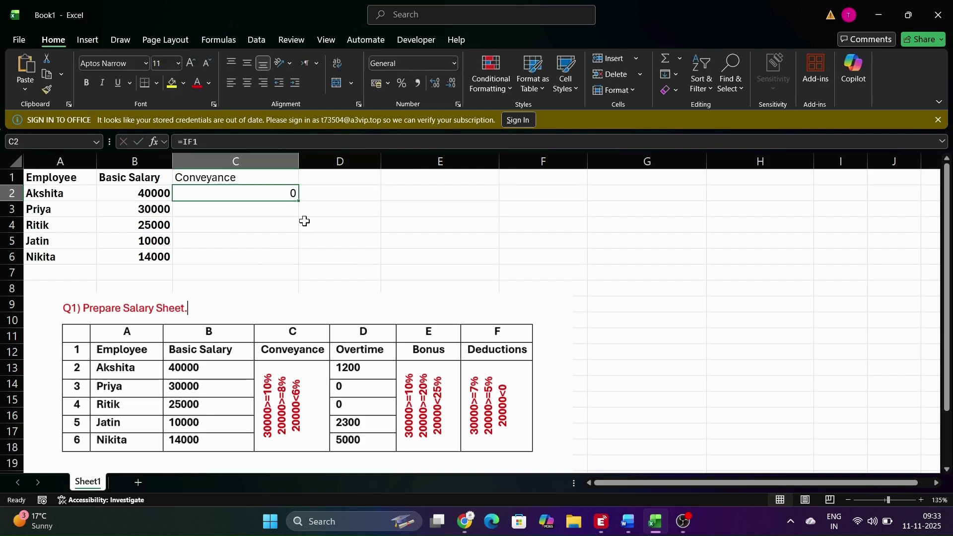
key(BackSpace)
Step: Calculate the first employee's conveyance in C2 with =IF(B2>=30000,B2*10%,IF(B2>=20000,B2*8%,IF(B2<20000,B2*6%)))
text(=)
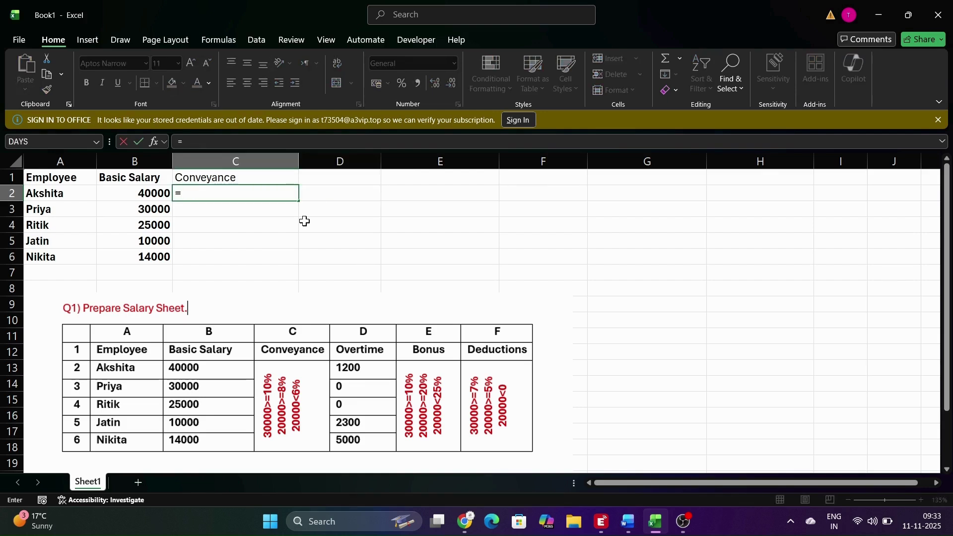
text(IF()
key(Left)
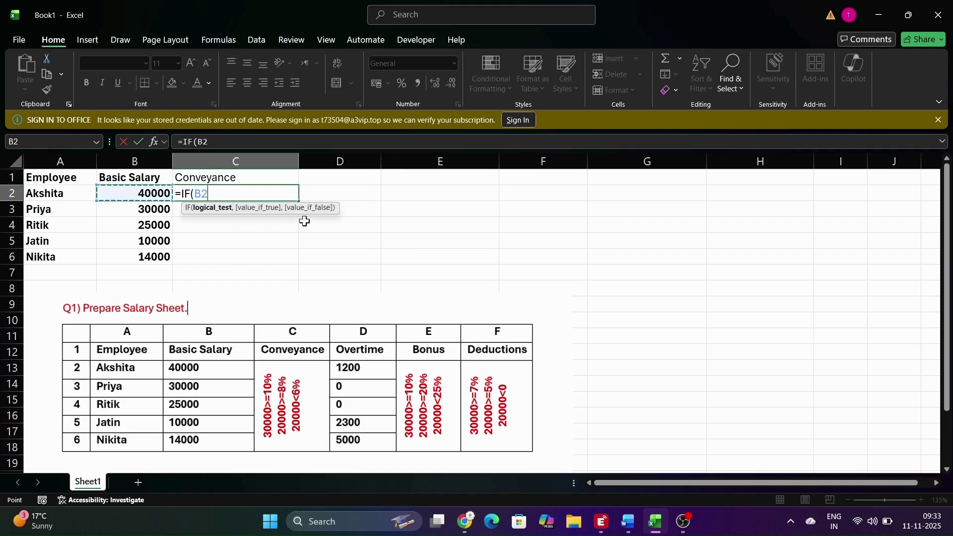
text(>)
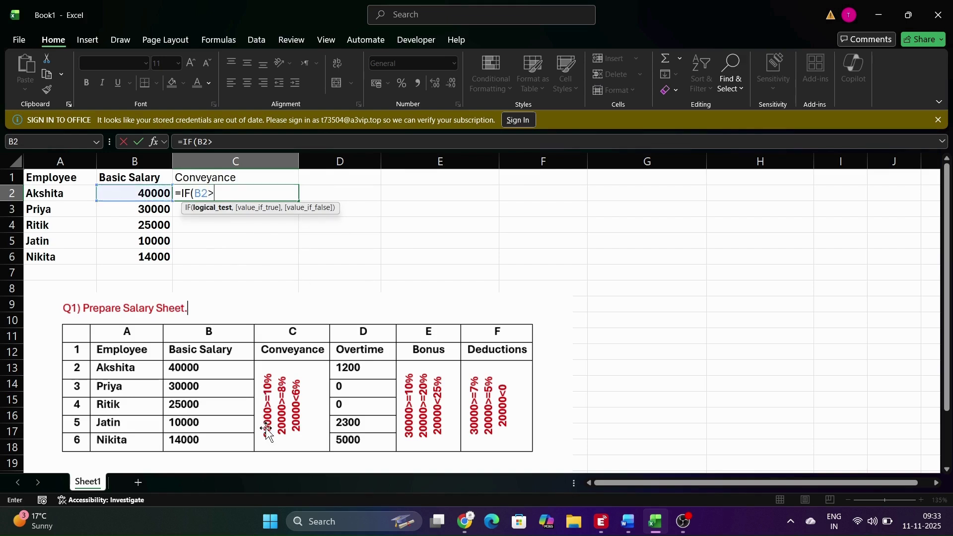
text(=30000,)
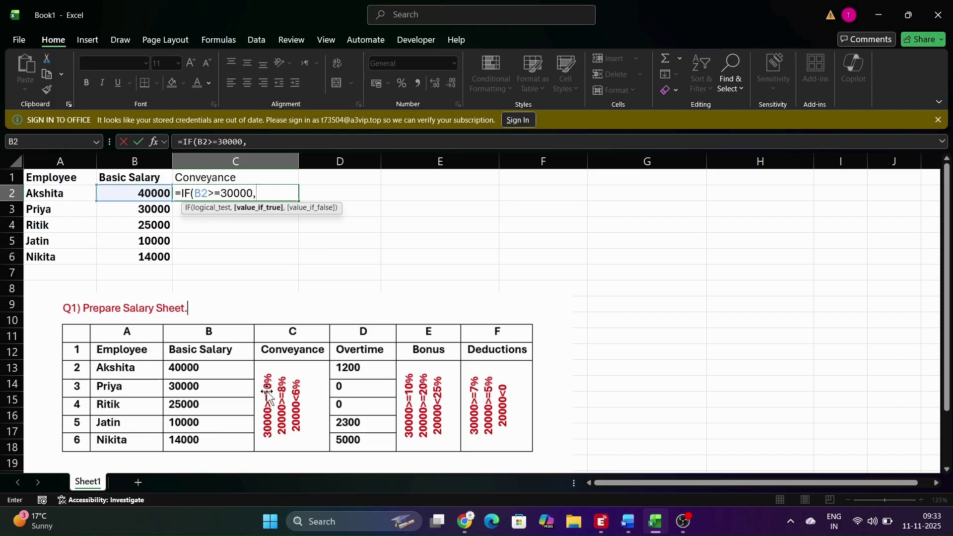
text(B2)
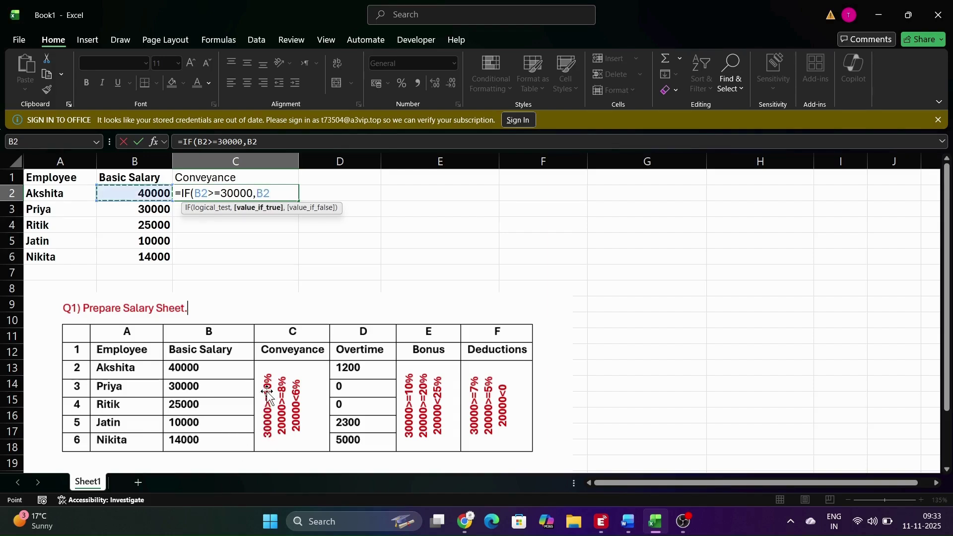
text(*10%,IF()
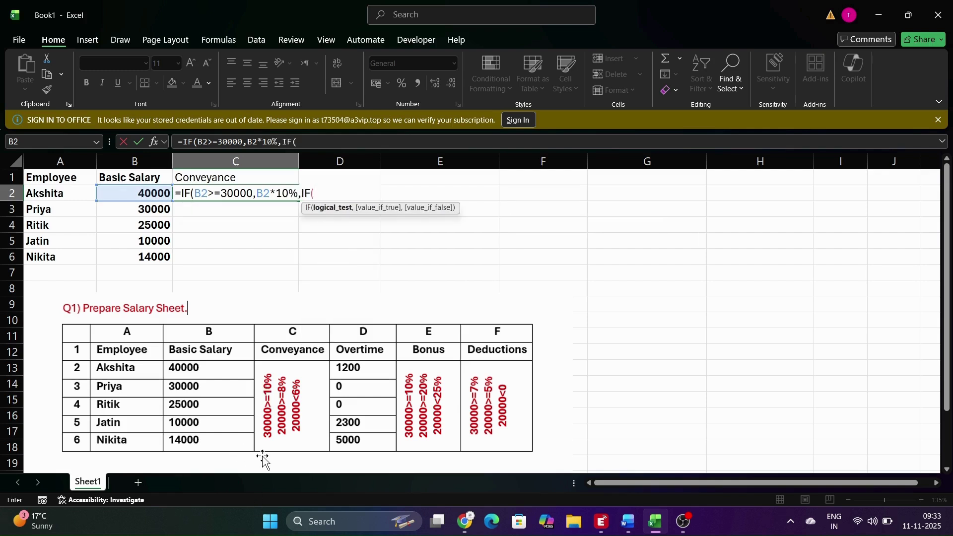
key(Left)
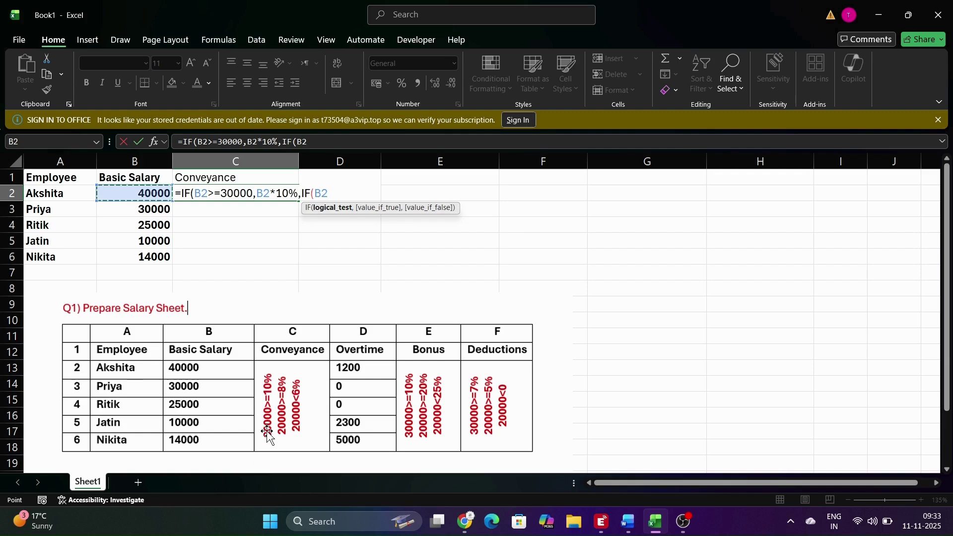
text(>=20000,)
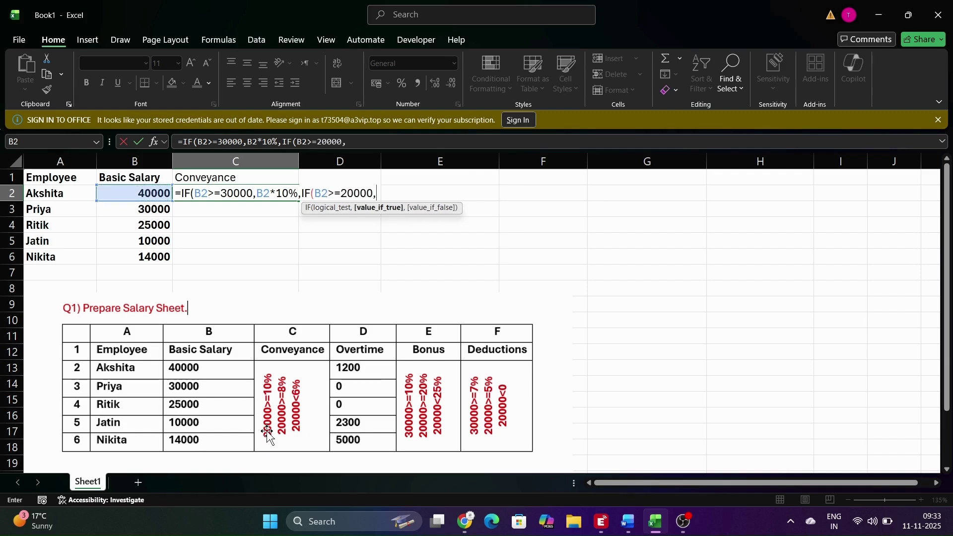
key(Left)
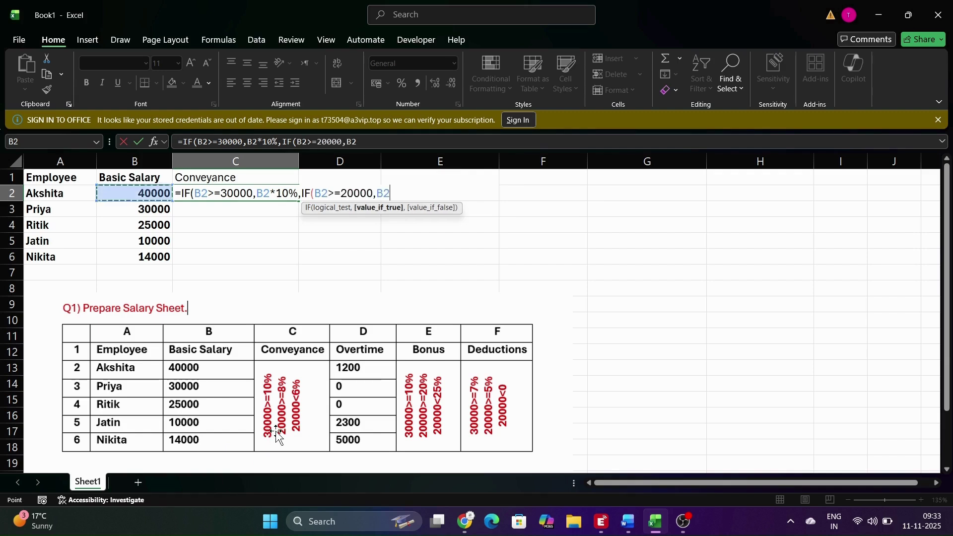
text(*)
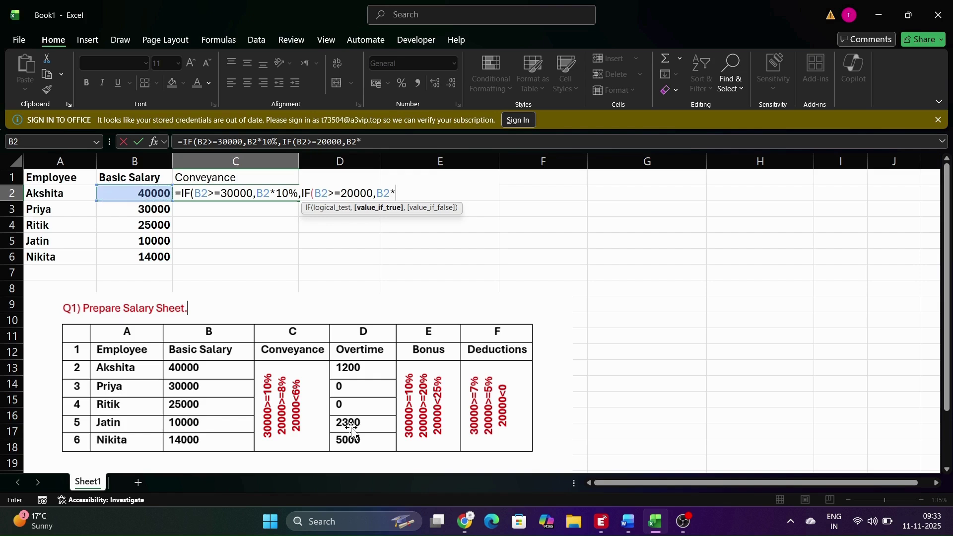
text(8%,IF()
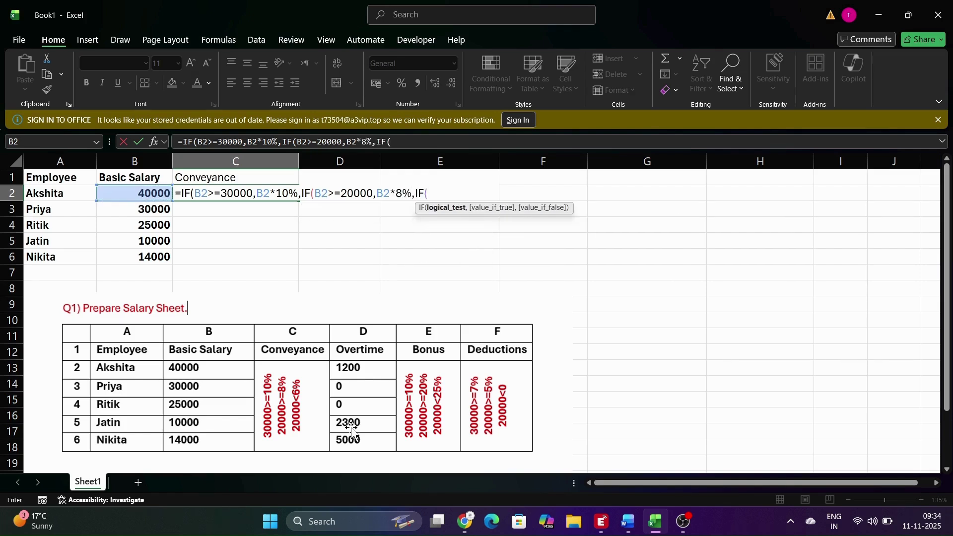
text(B2<200)
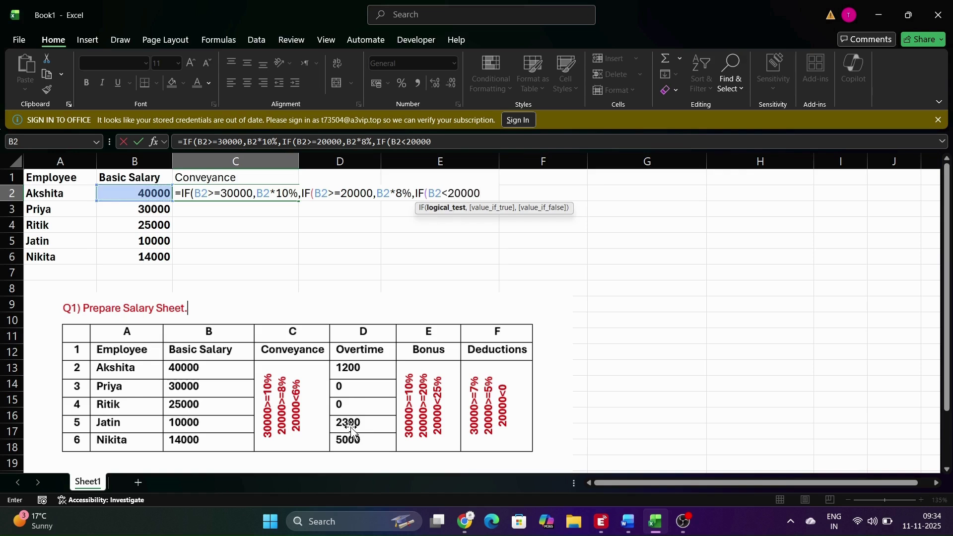
text(00,)
key(Left)
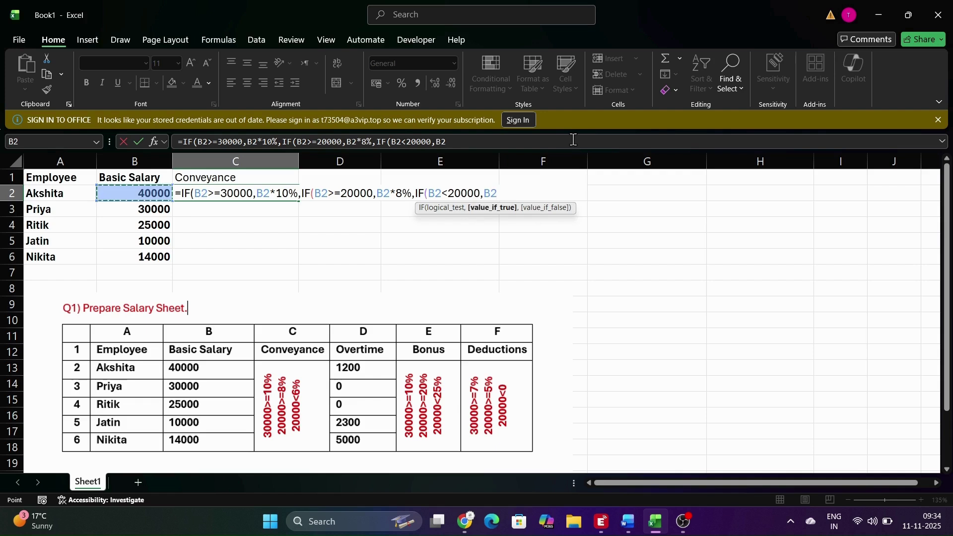
text(*6%))
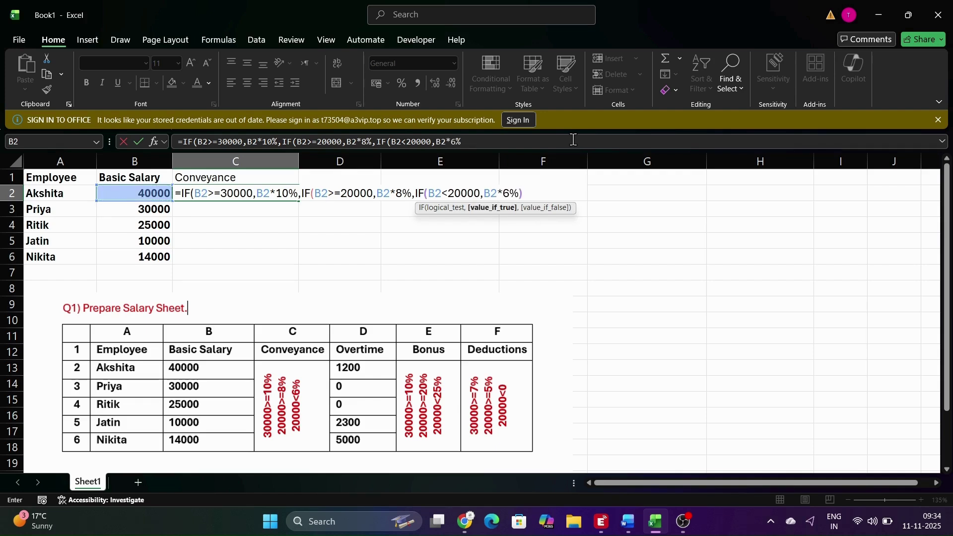
text()))
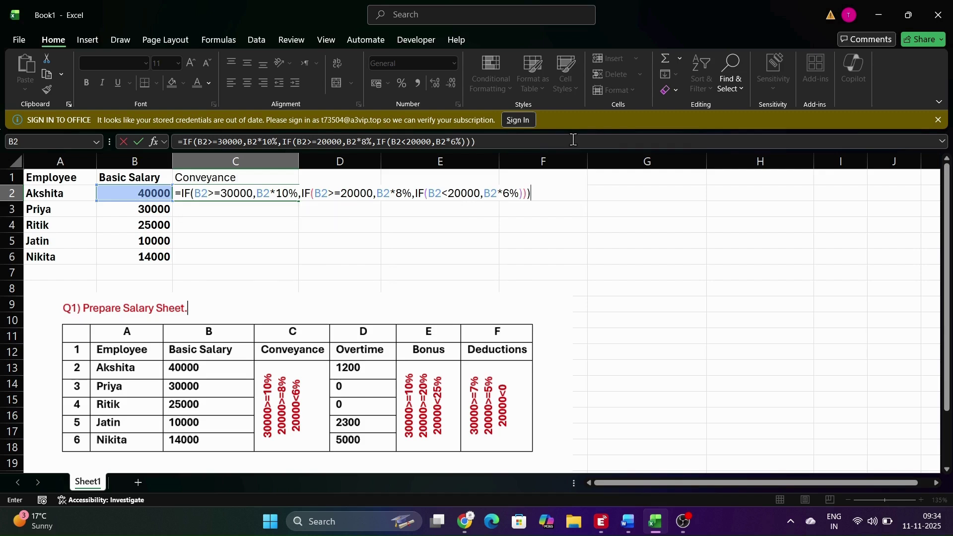
key(Return)
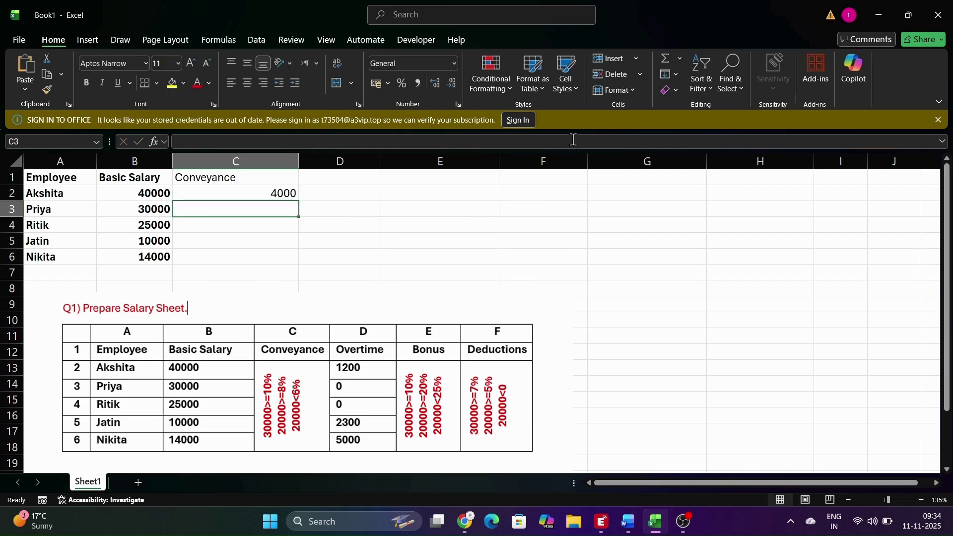
Step: Add the heading Overtime in D1
key(Right)
key(Up)
key(Up)
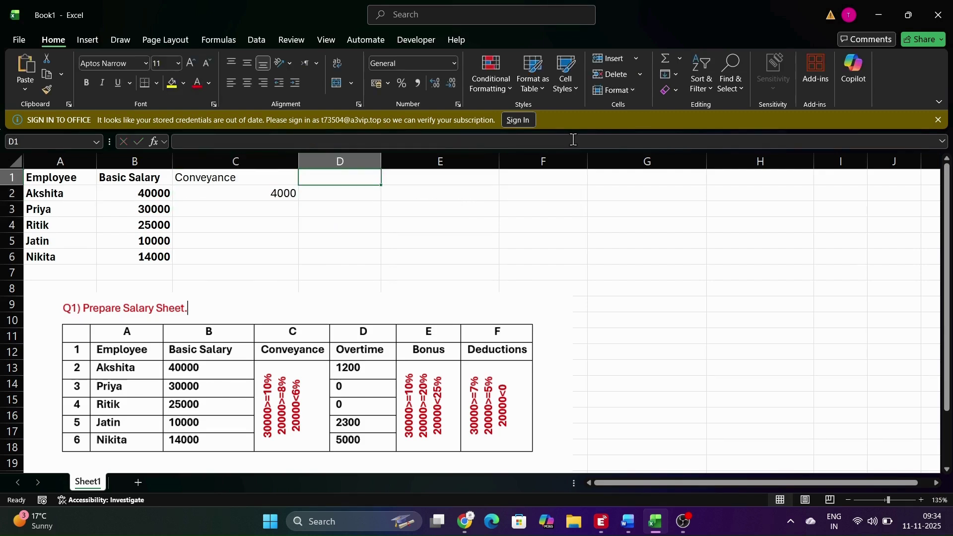
text(Overt)
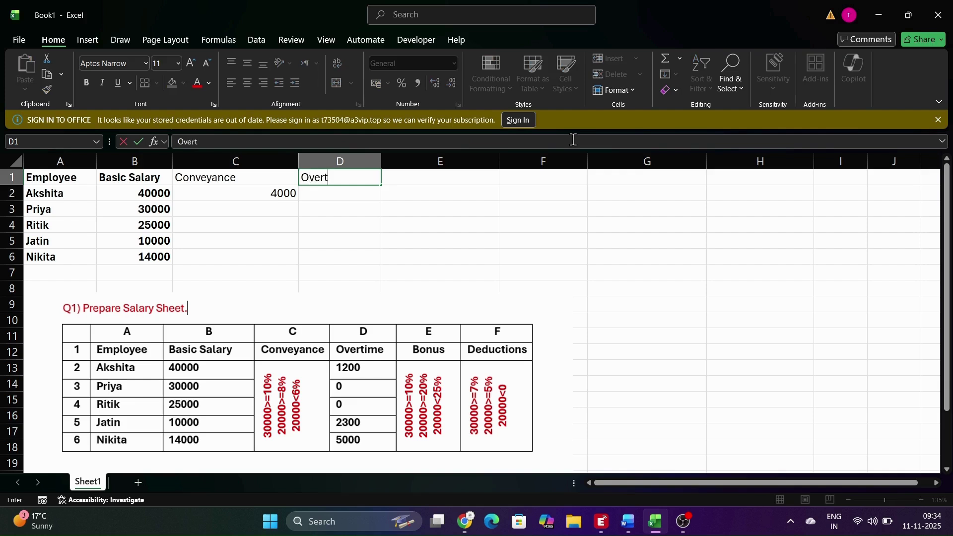
text(ime)
key(Return)
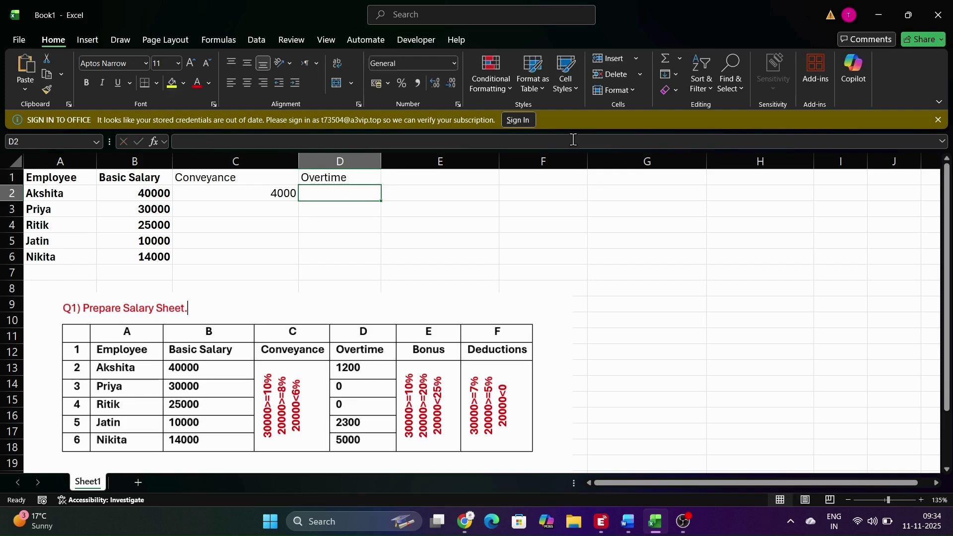
Step: Enter the overtime amounts 1200, 0, 0, 2300 and 5000 in D2:D6
text(1200)
key(Return)
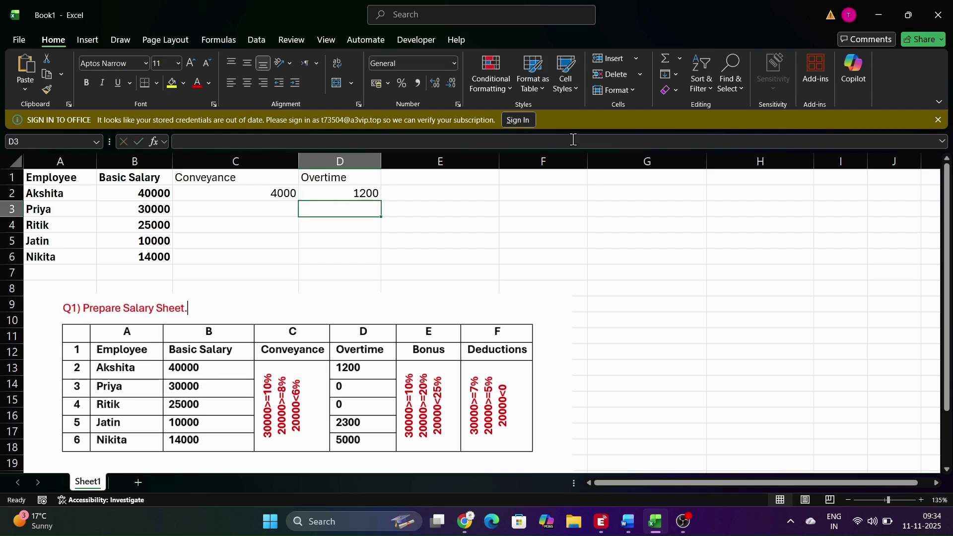
text(0)
key(Return)
text(0)
key(Return)
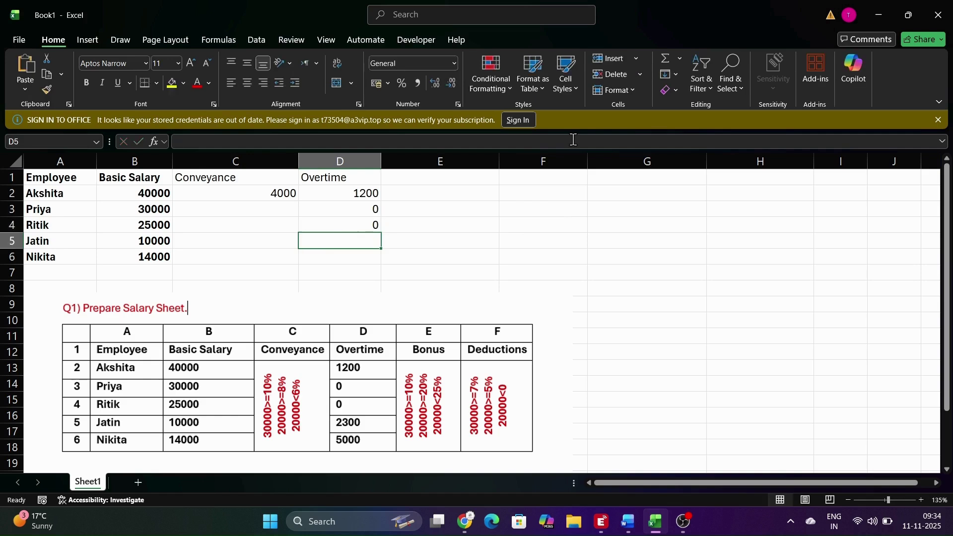
text(2300)
key(Return)
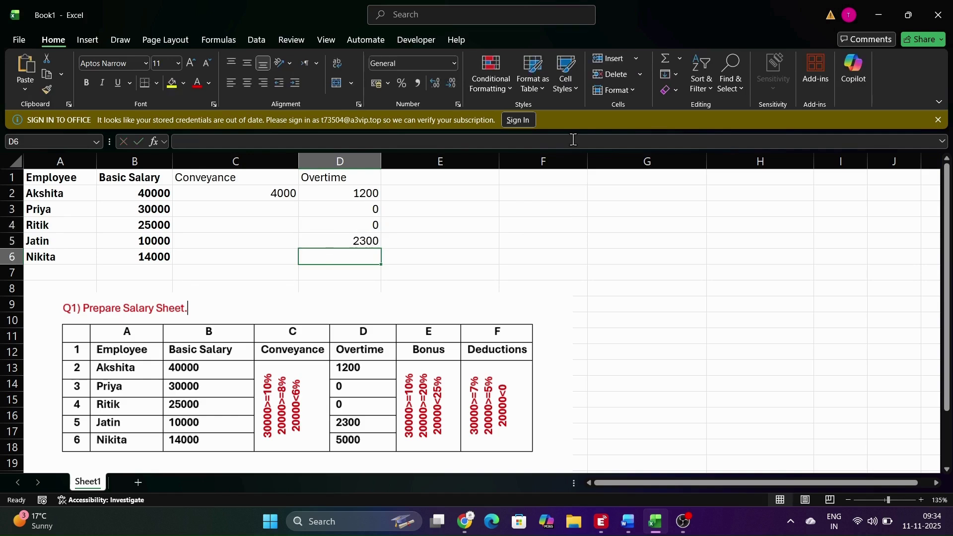
text(500)
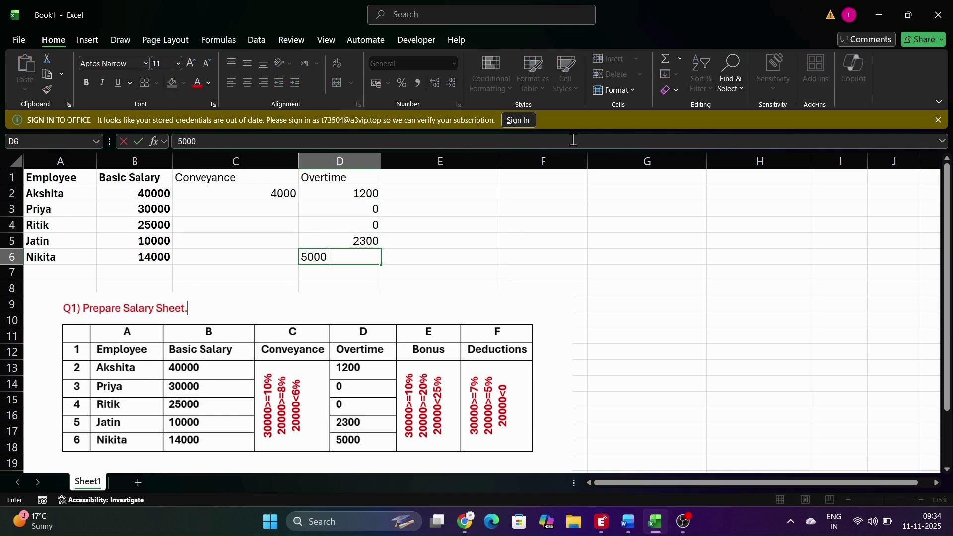
text(0)
key(Tab)
Step: Add the heading Bonus in E1
key(Up)
key(Up)
key(Up)
key(Up)
key(Up)
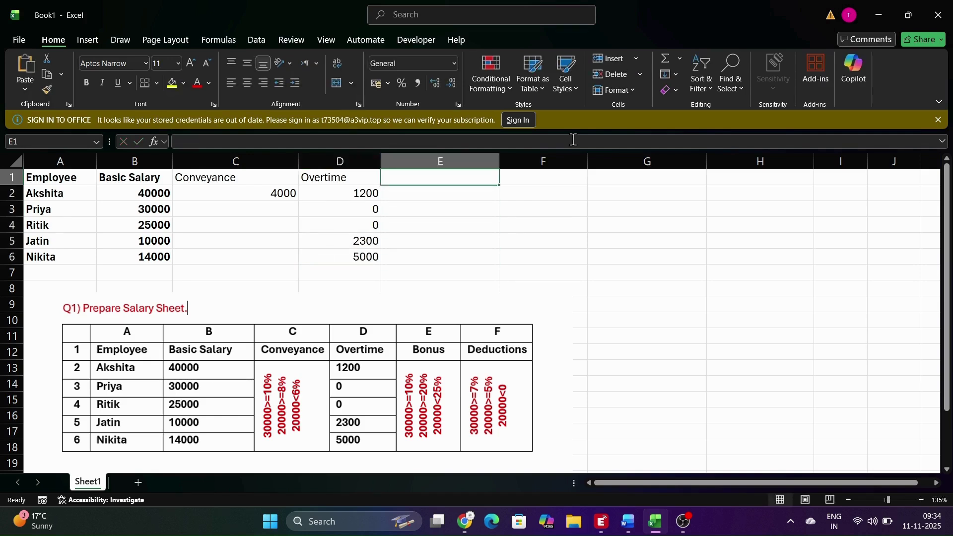
text(Bonus)
key(Return)
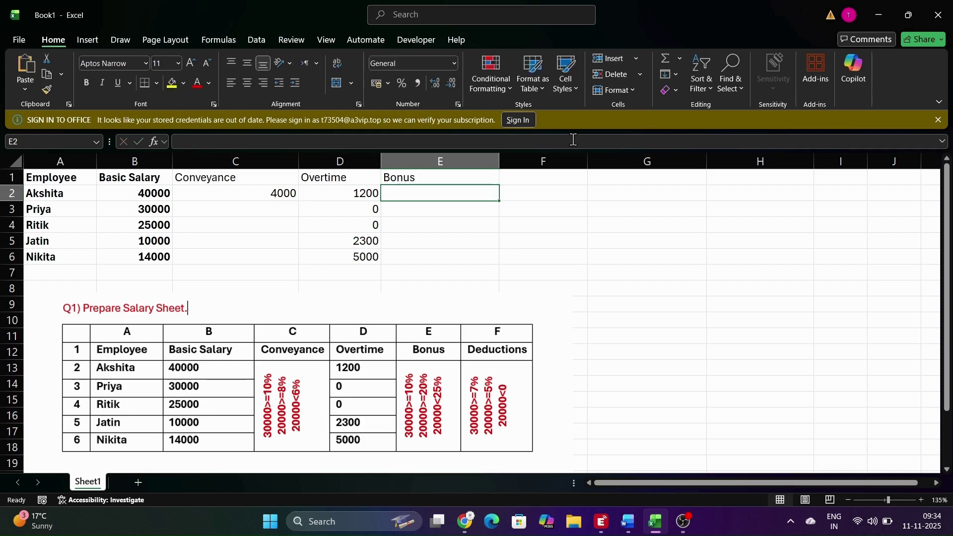
Step: Fill the conveyance formula from C2 down to C6 for the remaining employees
key(Left)
key(Left)
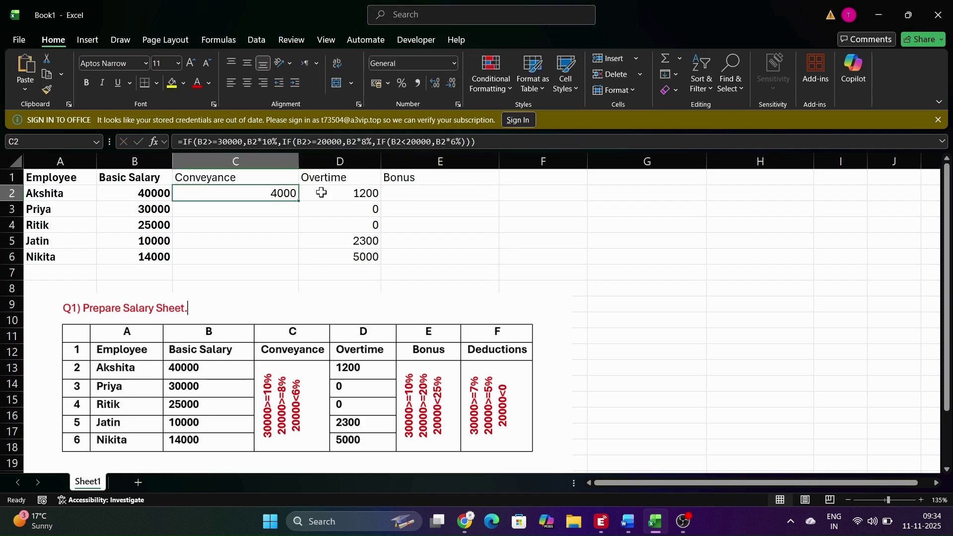
drag(299, 201, 292, 266)
Step: Calculate the first employee's bonus in E2 with =IF(B2>=30000,B2*10%,IF(B2>=20000,B2*20%,IF(B2<20000,B2*25%)))
click(419, 195)
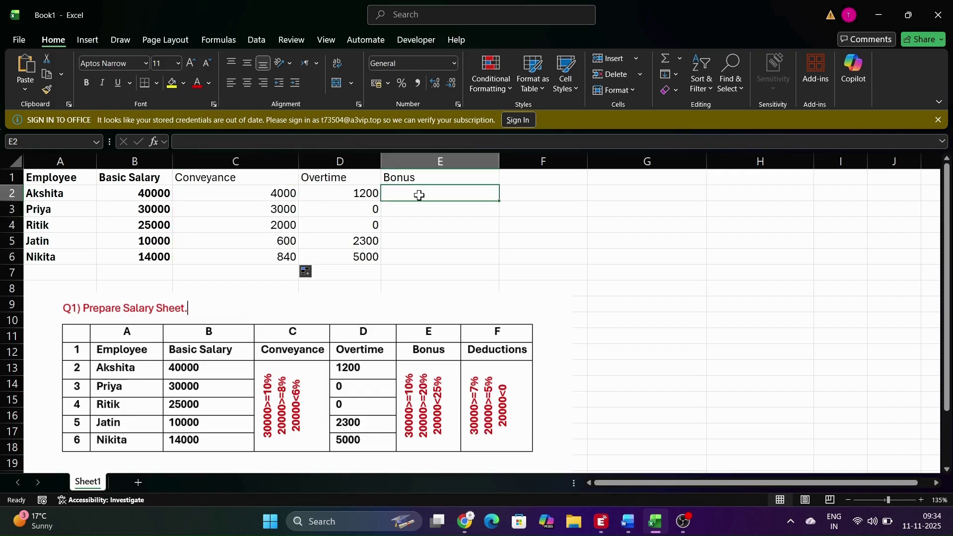
text(=if)
key(Tab)
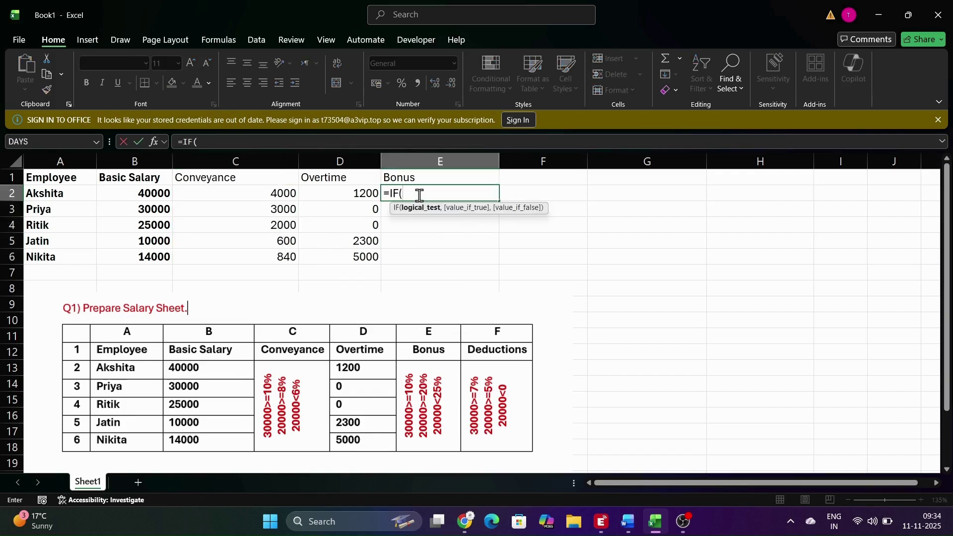
key(Left)
key(Left)
key(Left)
text(>)
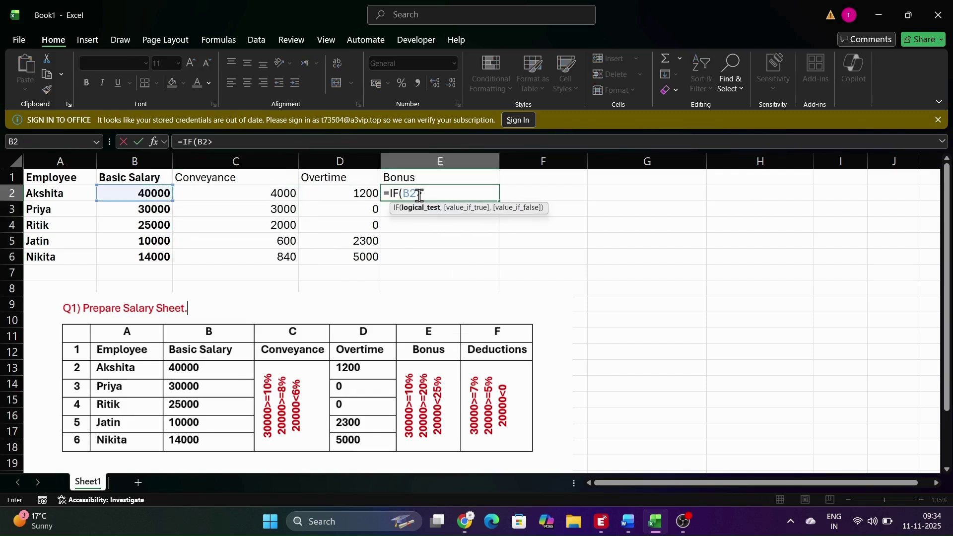
text(=30000,)
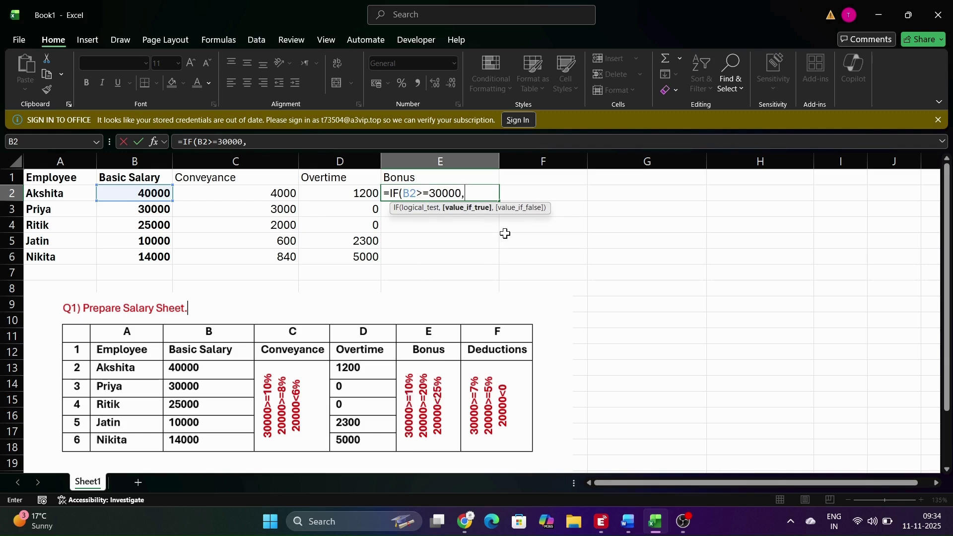
click(159, 193)
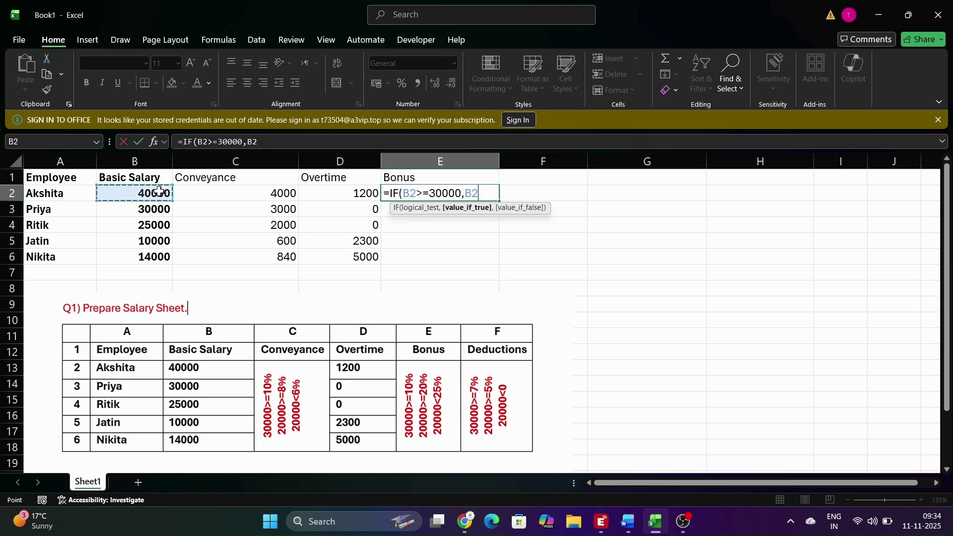
text(*10%)
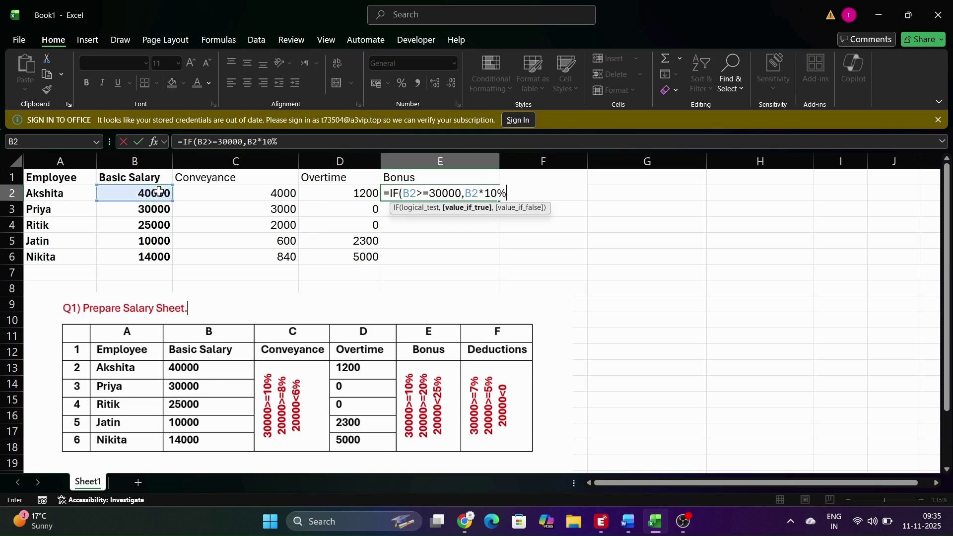
text(,IF()
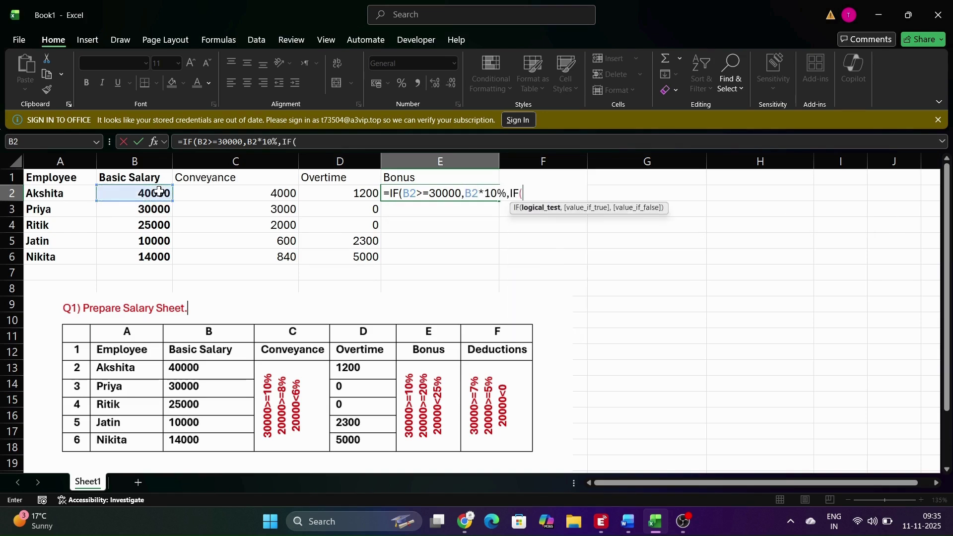
click(159, 192)
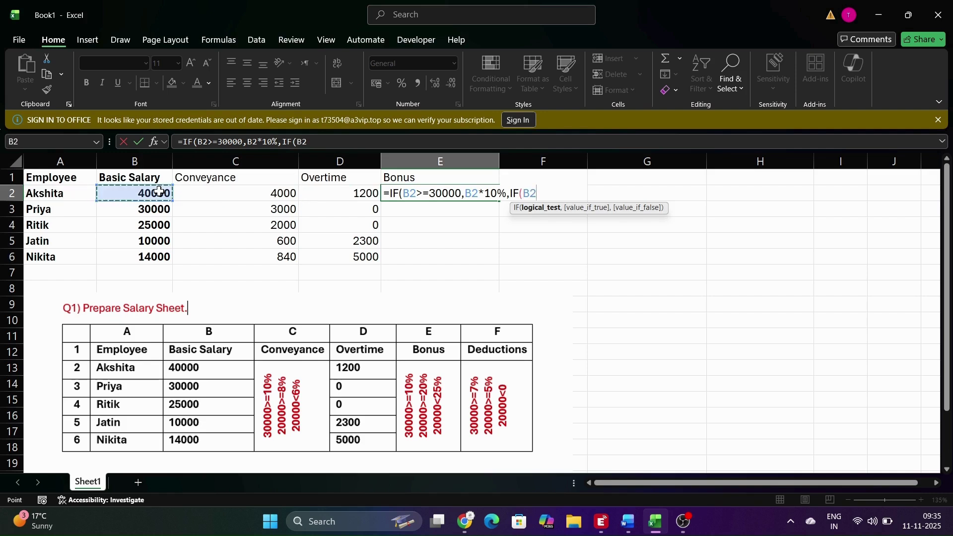
text(>=20)
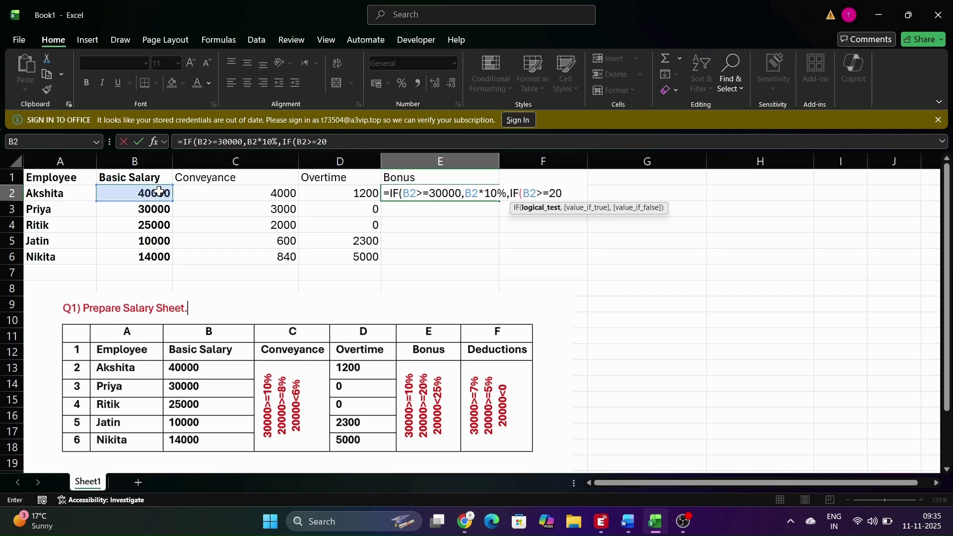
text(000,)
key(Left)
key(Left)
key(Left)
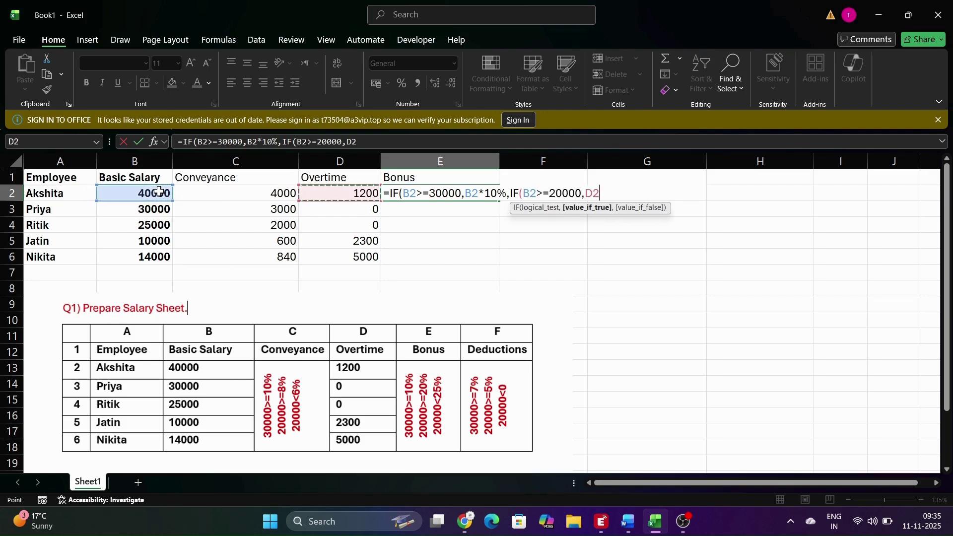
text(*)
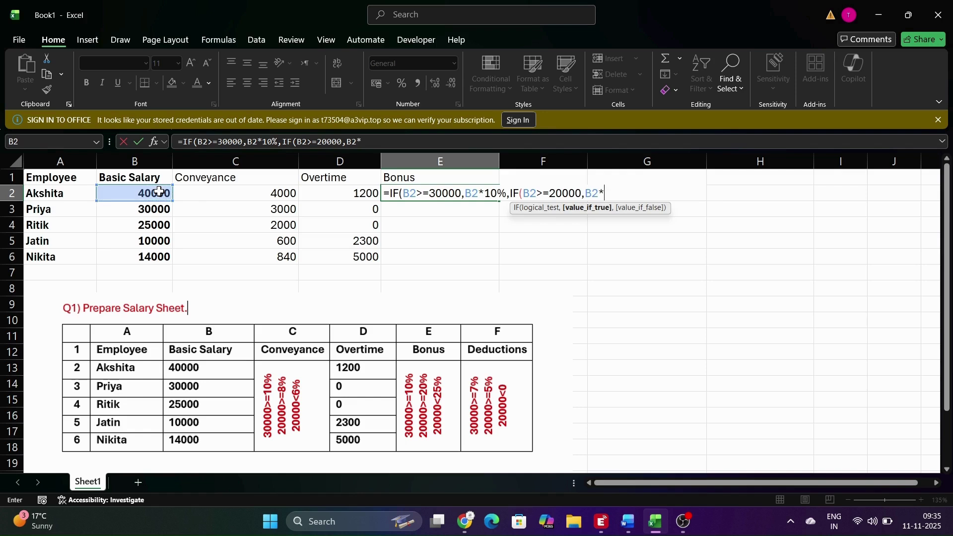
text(20%,IF()
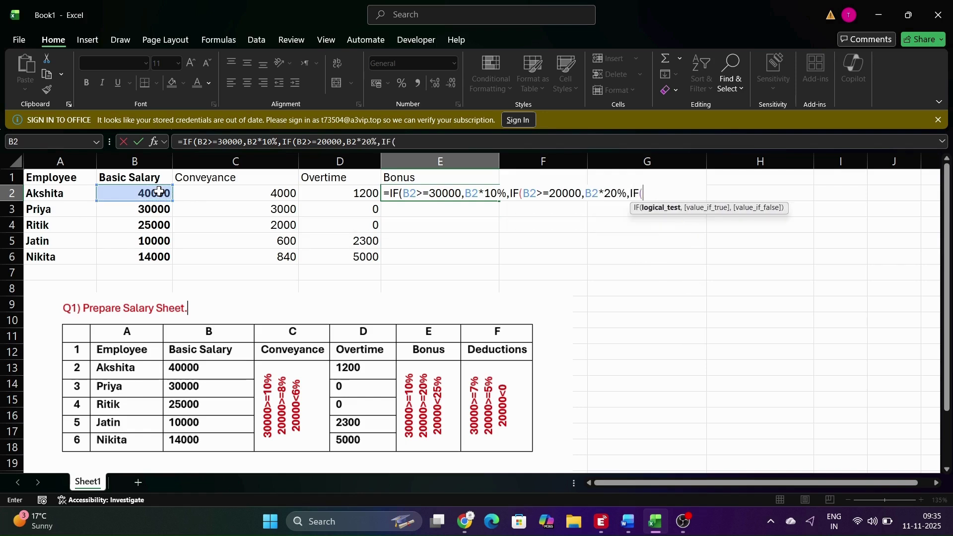
click(159, 191)
text(<2)
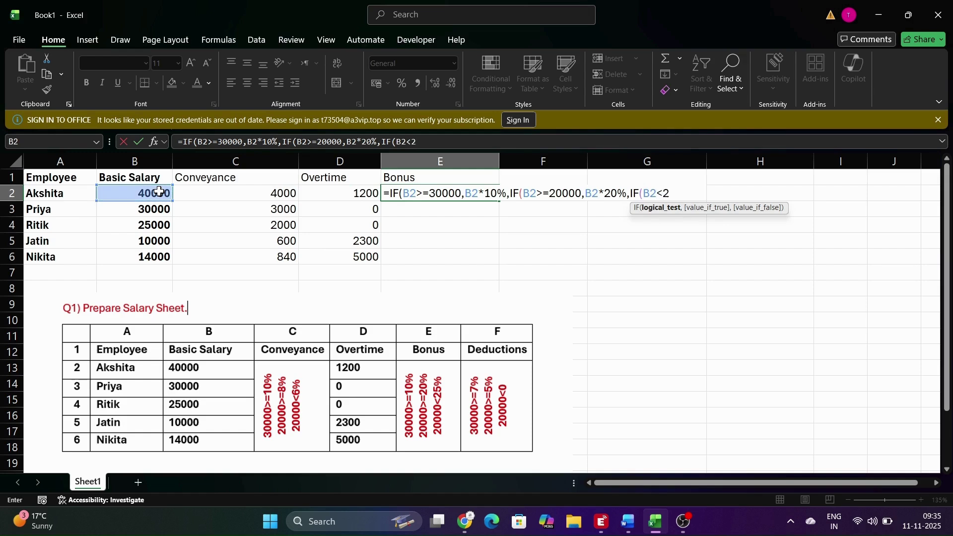
text(0000,)
key(Left)
key(Left)
key(Left)
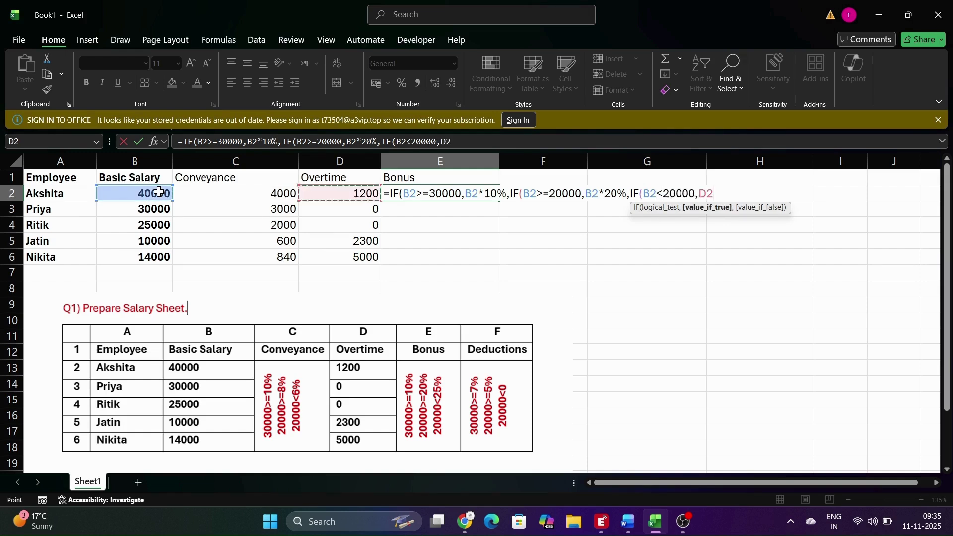
text(*)
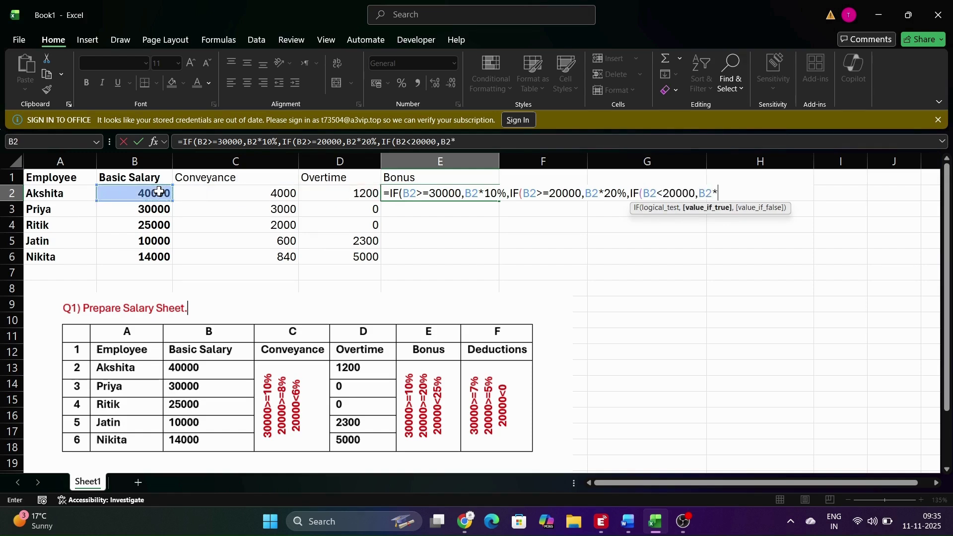
text(25%))))
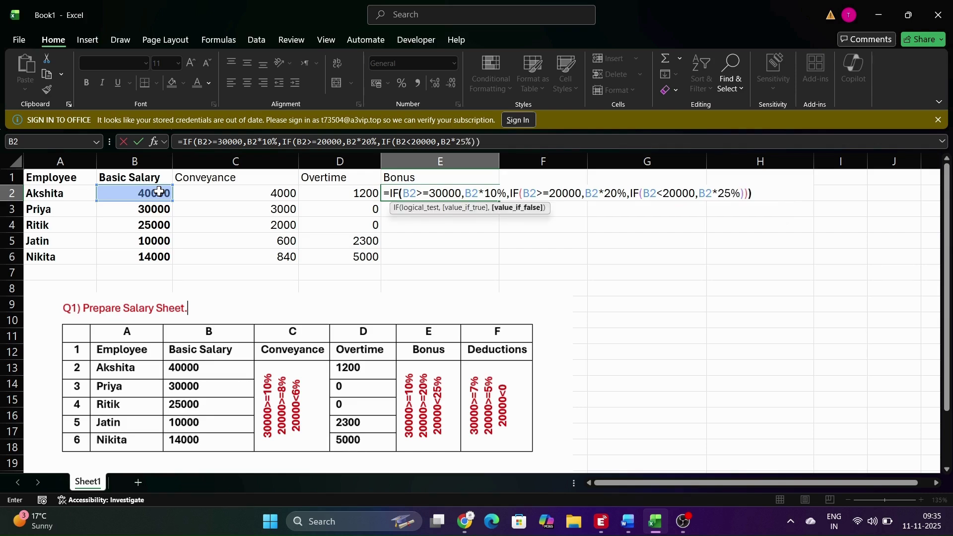
text())
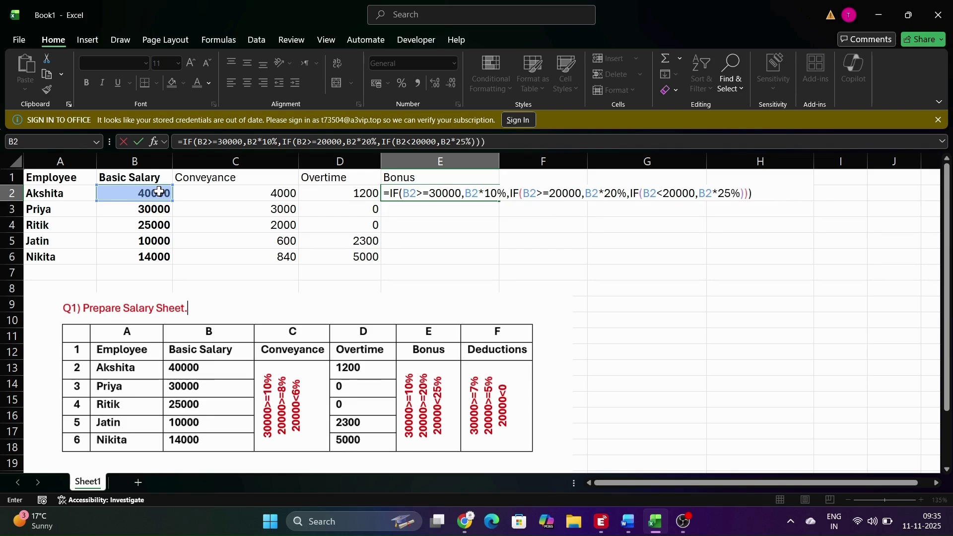
key(Return)
Step: Fill the bonus formula from E2 down to E6 for the remaining employees
key(Up)
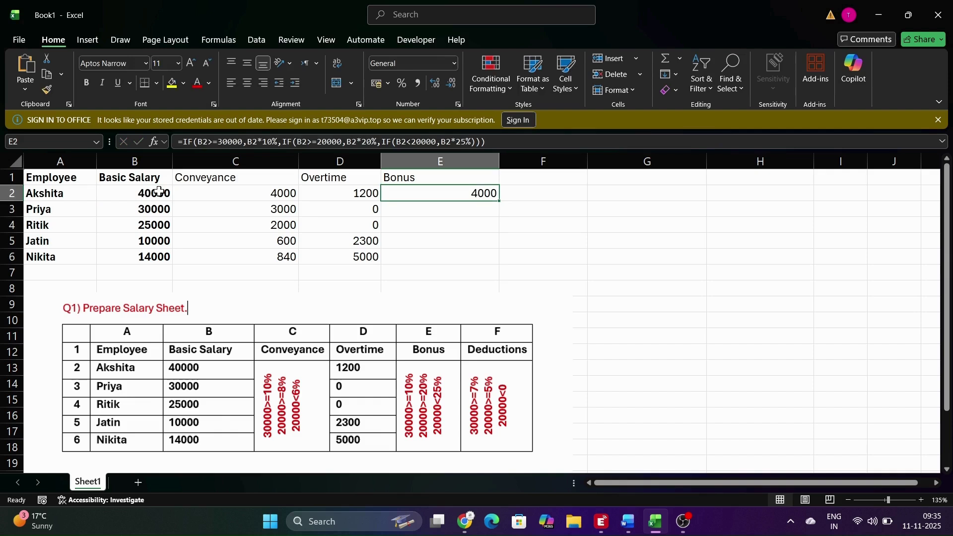
key(shift+Down)
key(shift+Down)
key(shift+Down)
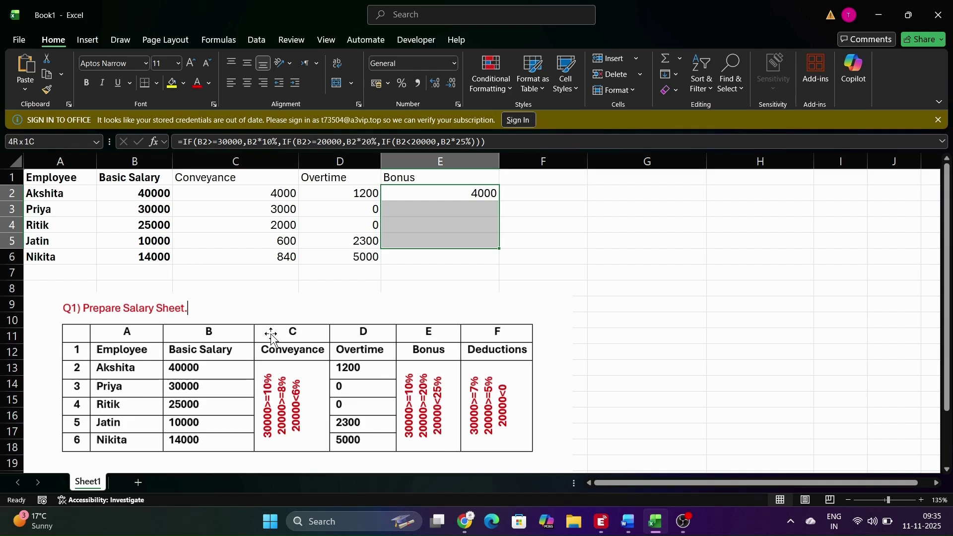
key(shift+Down)
key(ctrl+d)
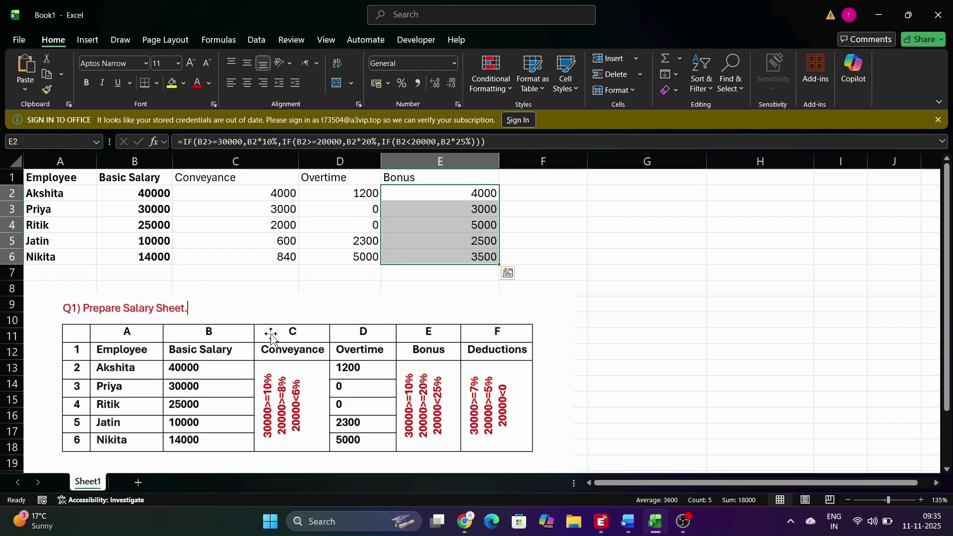
key(Down)
key(Down)
key(Down)
key(Down)
key(Up)
key(Up)
key(Up)
key(Up)
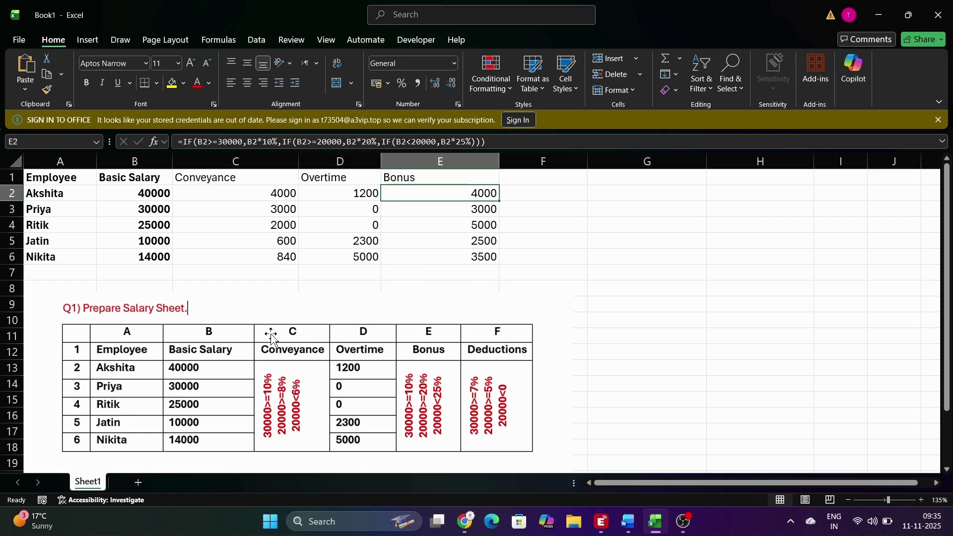
Step: Add the heading Gross Salary in F1
key(Up)
key(Right)
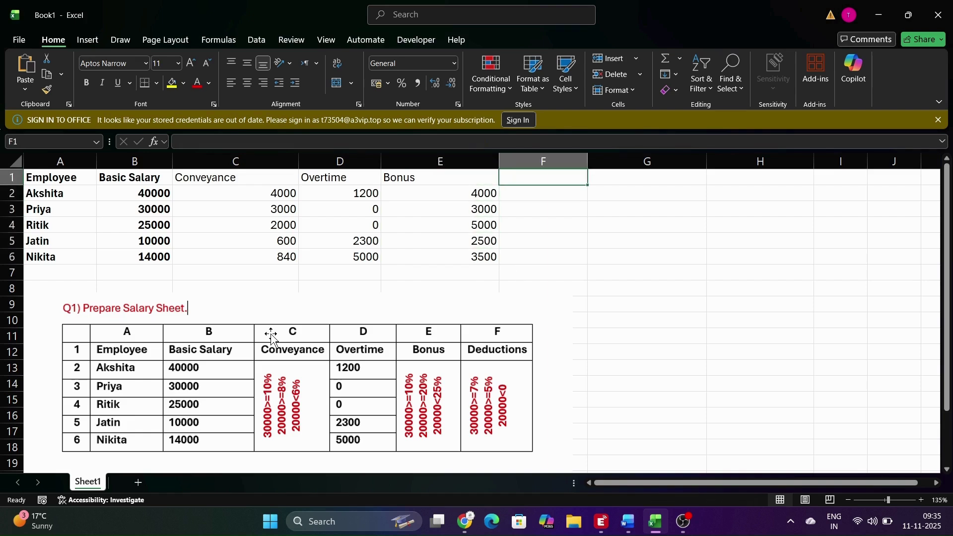
text(Gross)
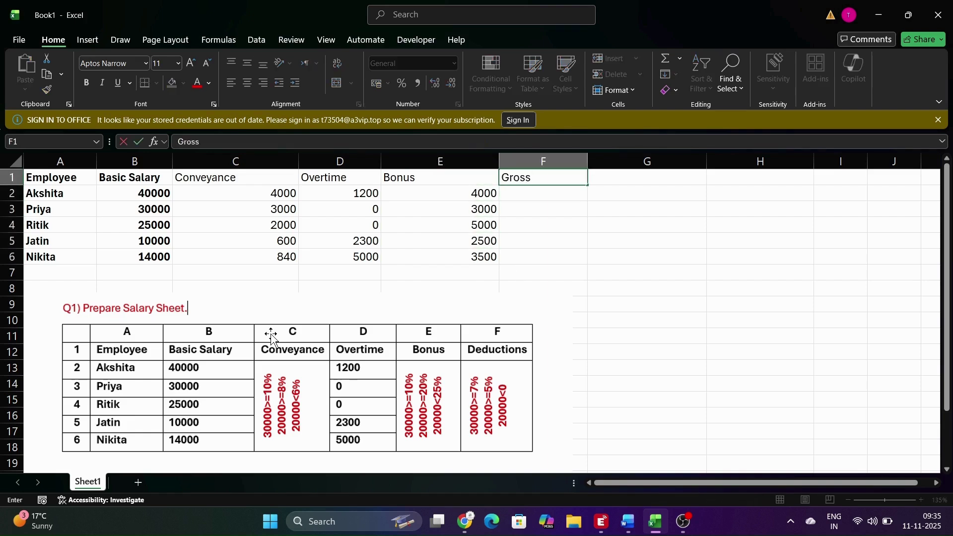
text( Salary)
key(Return)
Step: Calculate the first employee's gross salary in F2 with =B2+C2+D2+E2
text(=)
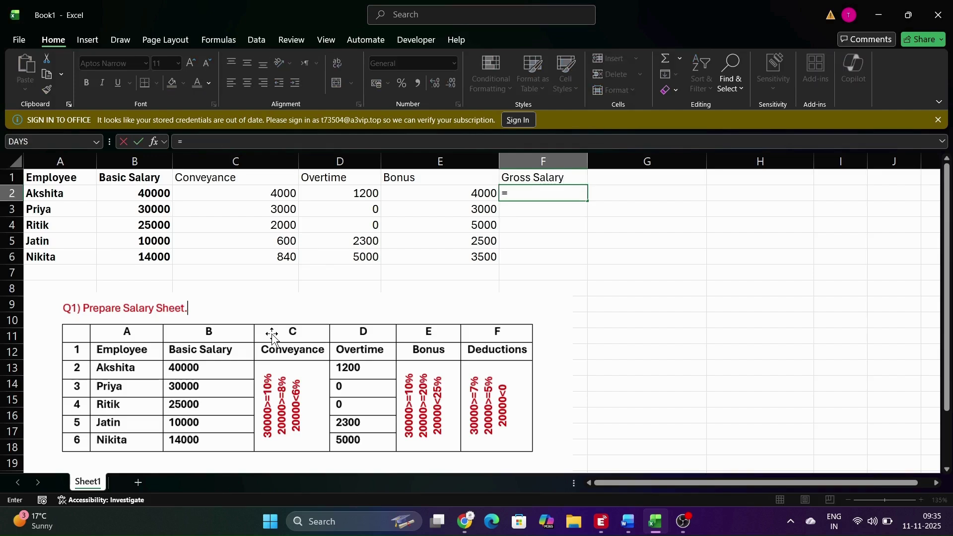
key(Left)
key(Left)
key(Left)
key(Left)
text(+)
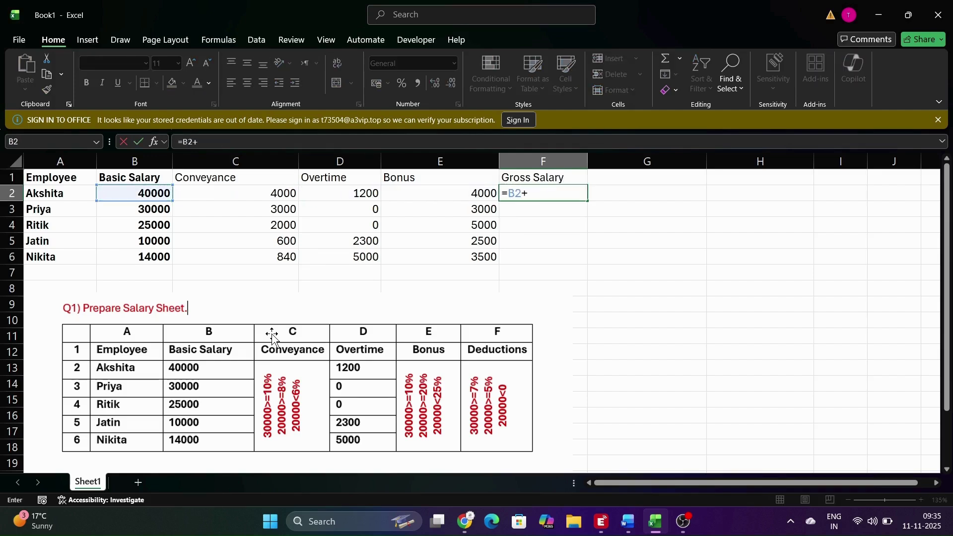
key(Left)
key(Left)
key(Left)
text(+)
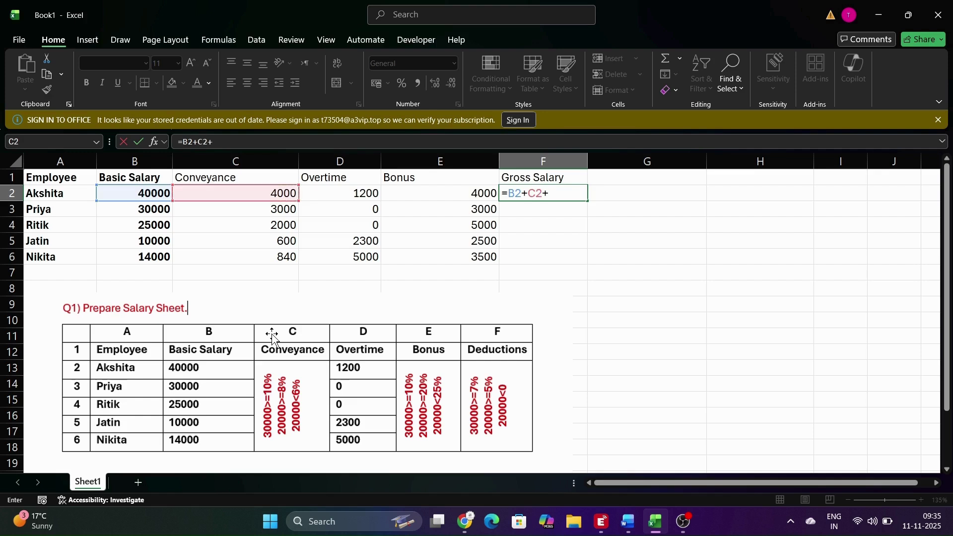
key(Left)
key(Left)
text(+)
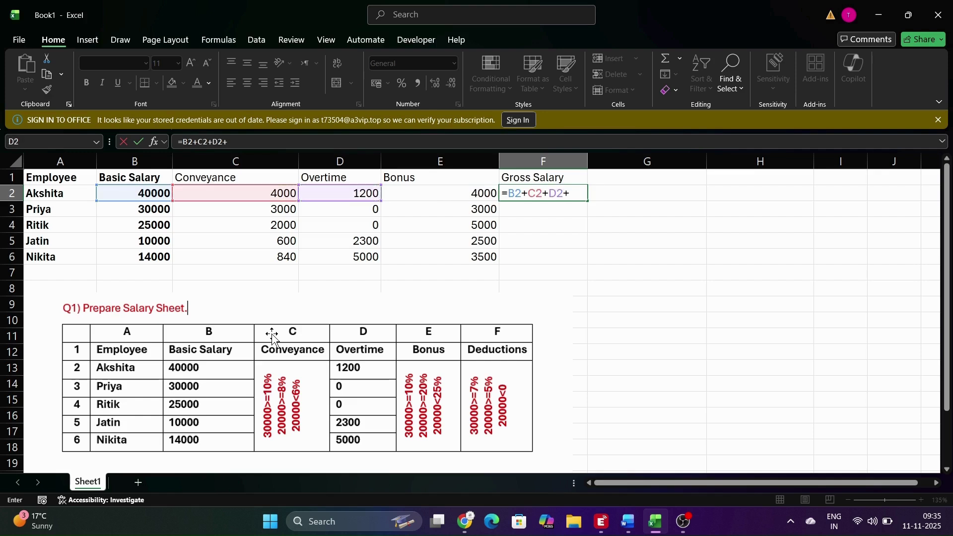
key(Left)
key(Return)
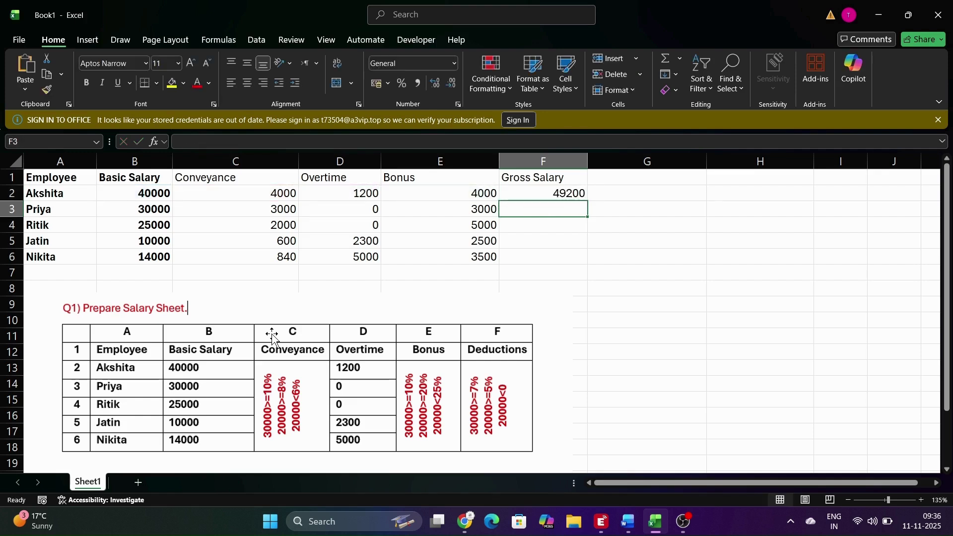
Step: Fill the gross salary formula from F2 down to F6 for the remaining employees
key(Up)
key(shift+Down)
key(shift+Down)
key(shift+Down)
key(shift+Down)
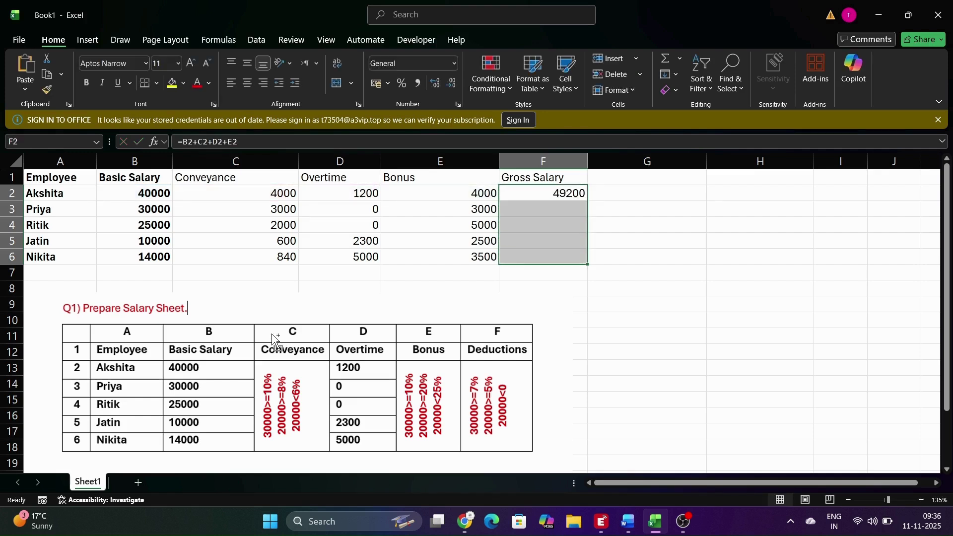
key(ctrl+d)
Step: Add the headings Deductions in G1 and Net Salary in H1
key(Right)
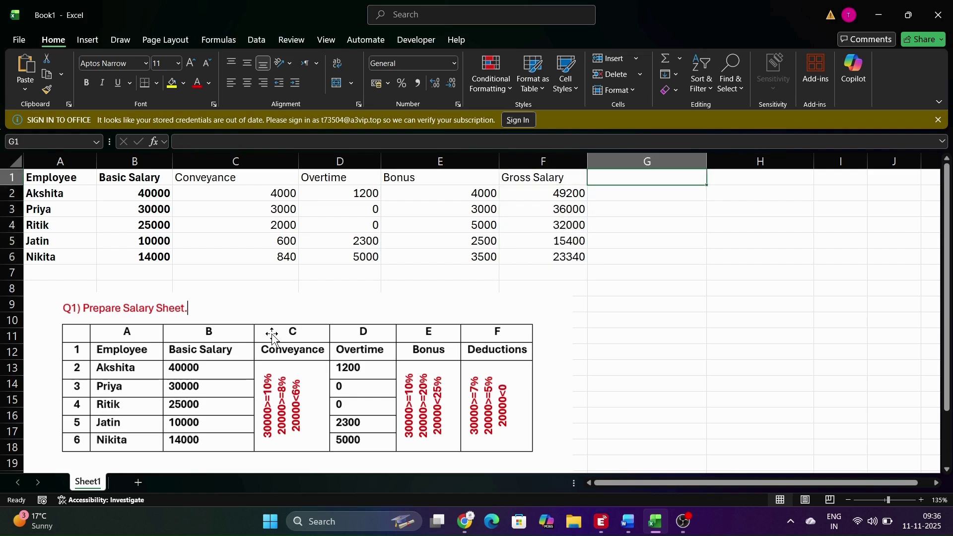
text(Deducti)
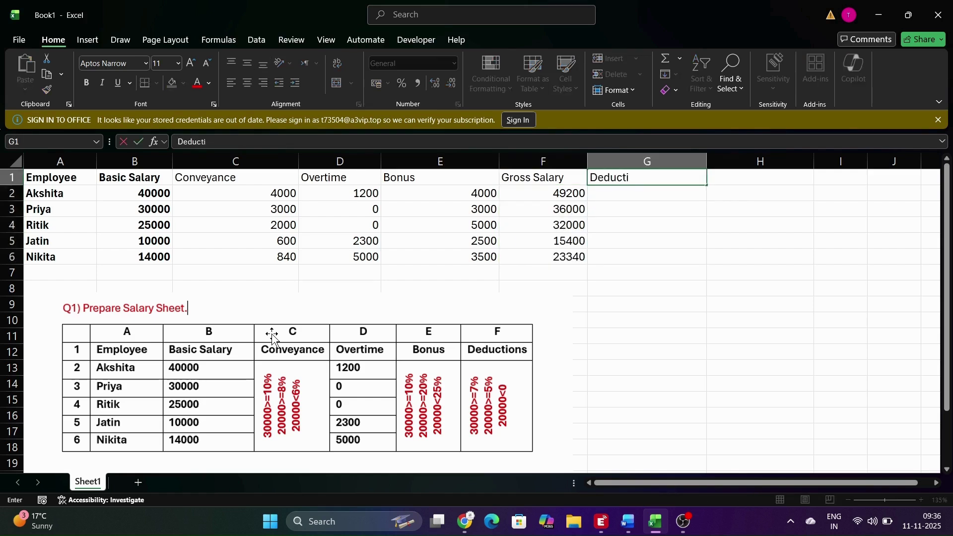
text(ons)
key(Tab)
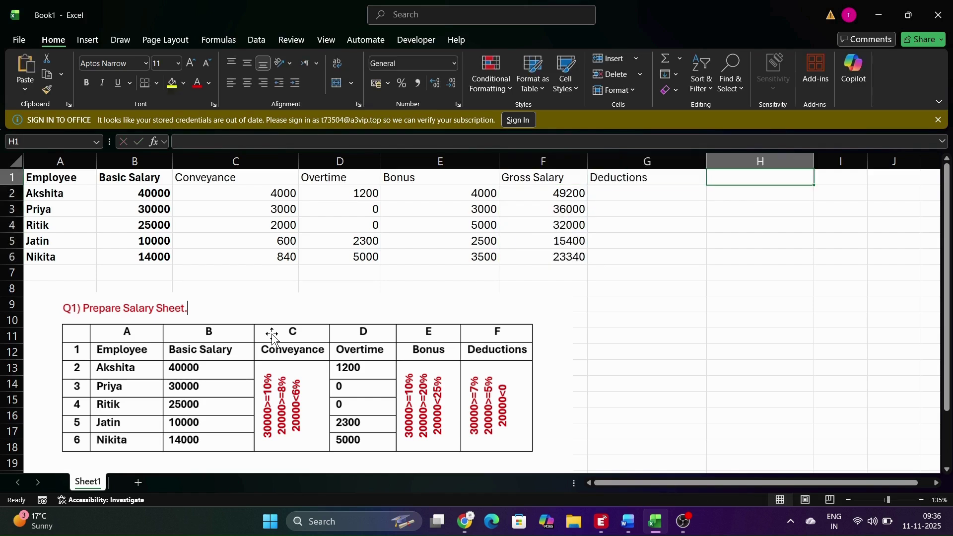
text(Net Salary)
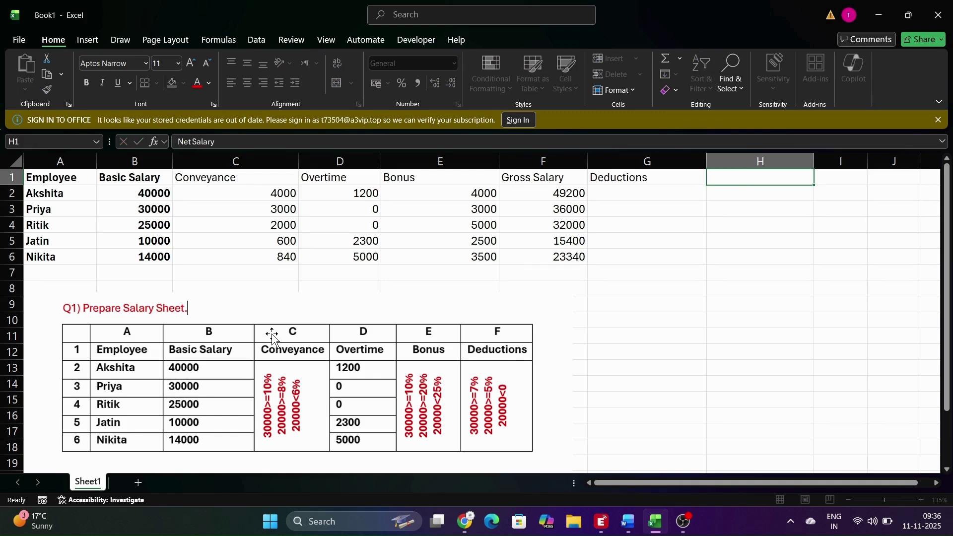
key(Return)
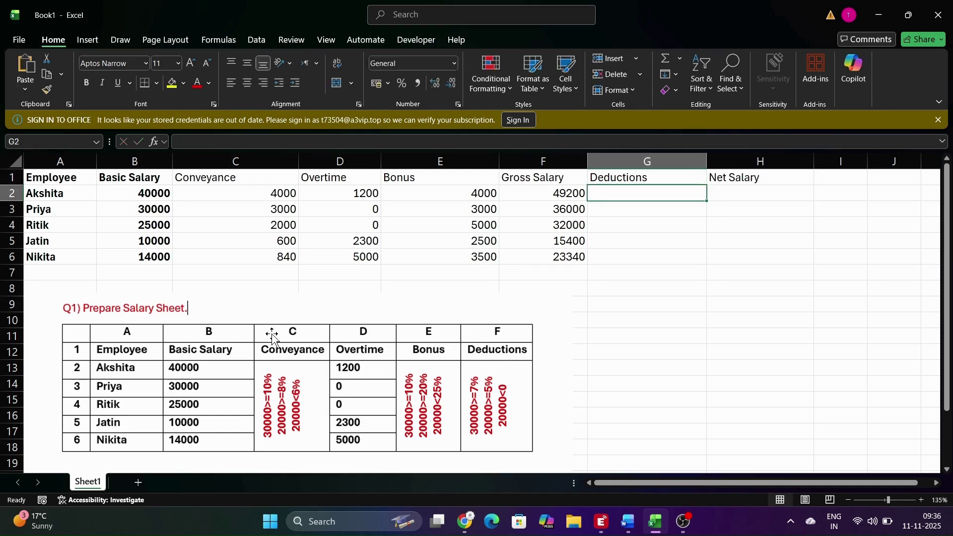
Step: Calculate the first employee's deductions in G2 with =IF(F2>=30000,F2*7%,IF(F2>=20000,F2*5%,0))
text(=i)
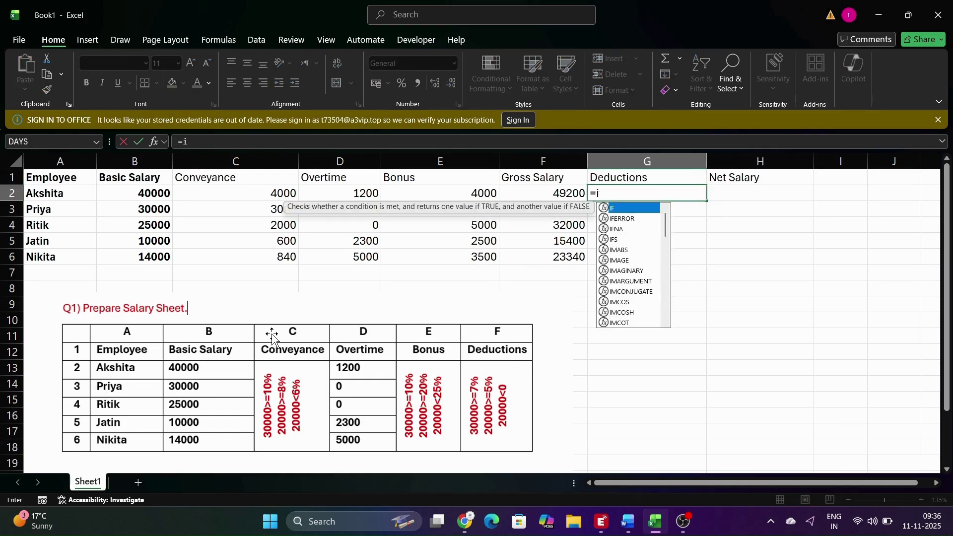
key(Tab)
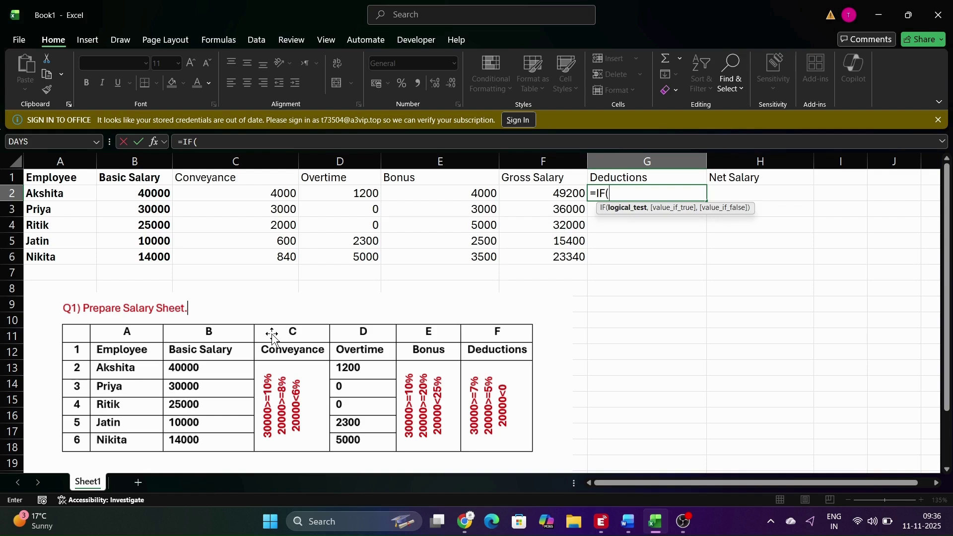
key(Left)
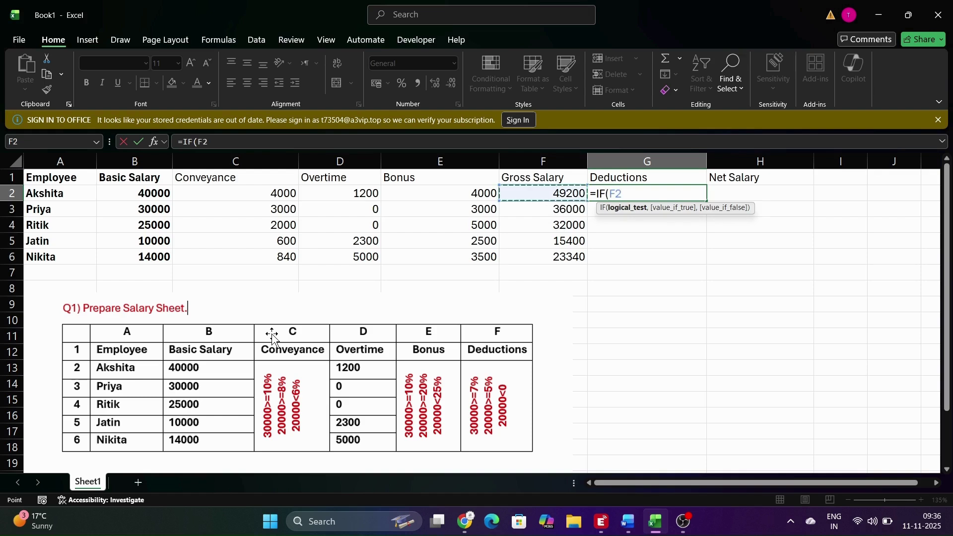
text(>=30000,)
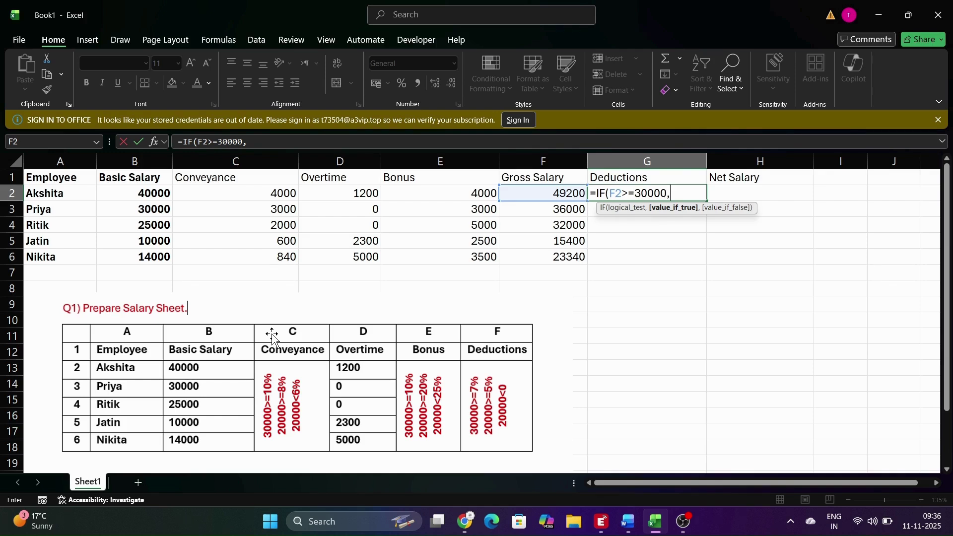
text(F2)
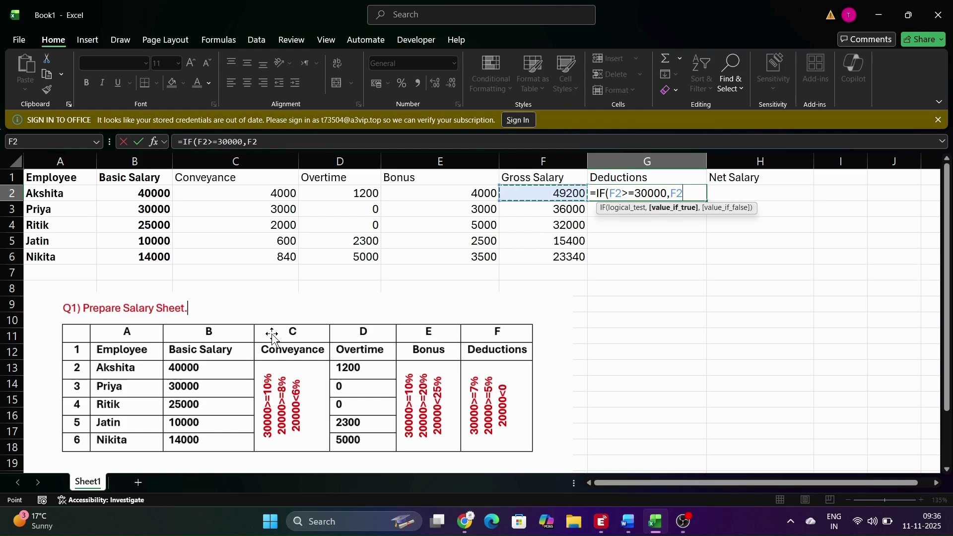
text(*7%,)
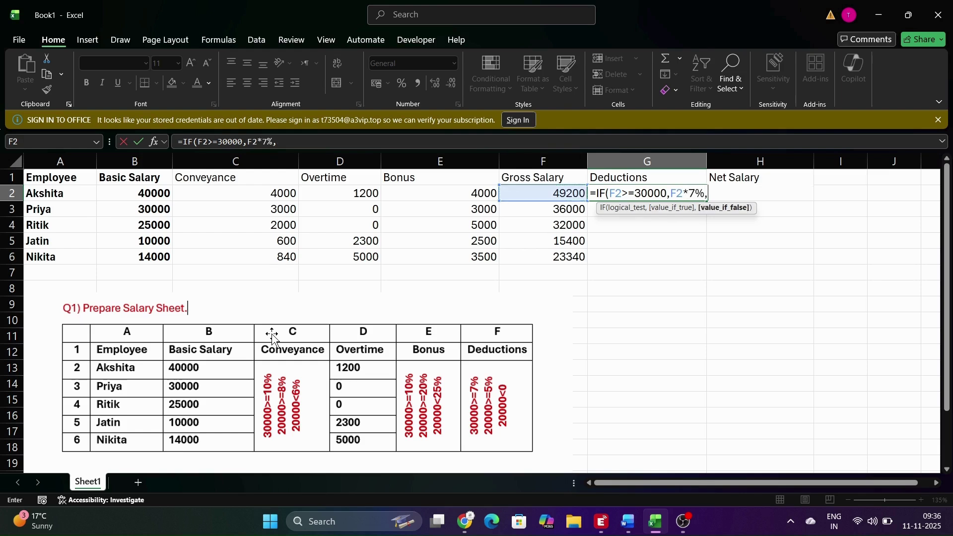
text(IF(F2>)
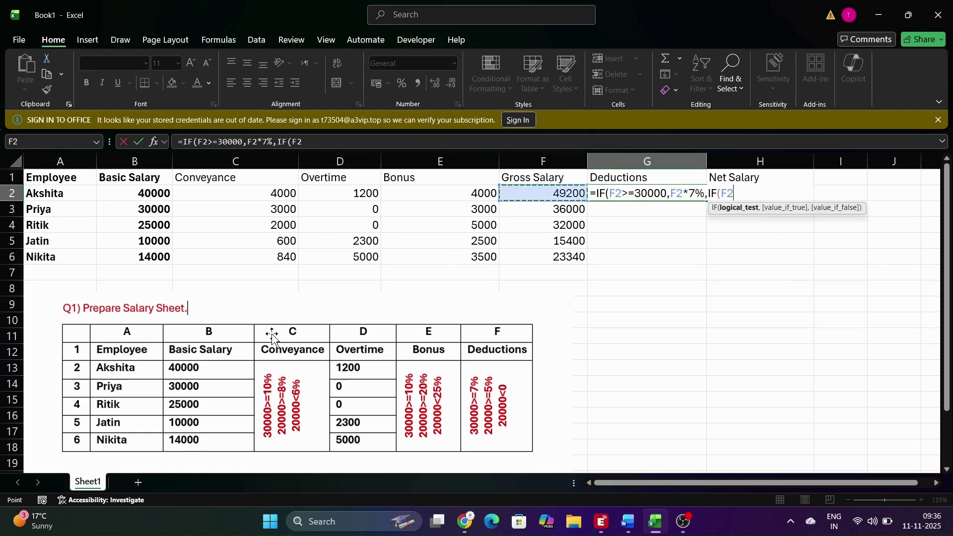
text(=20000,F2*?)
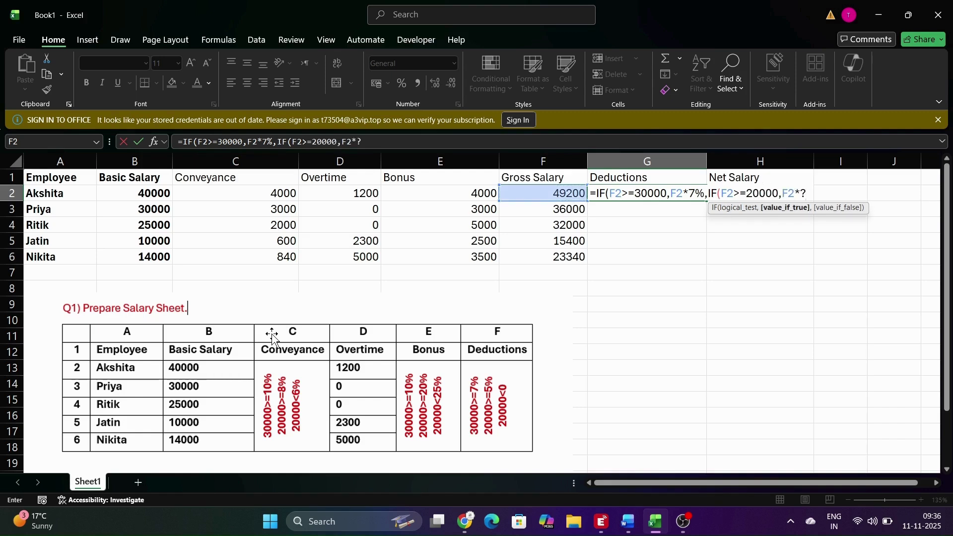
text(5%,)
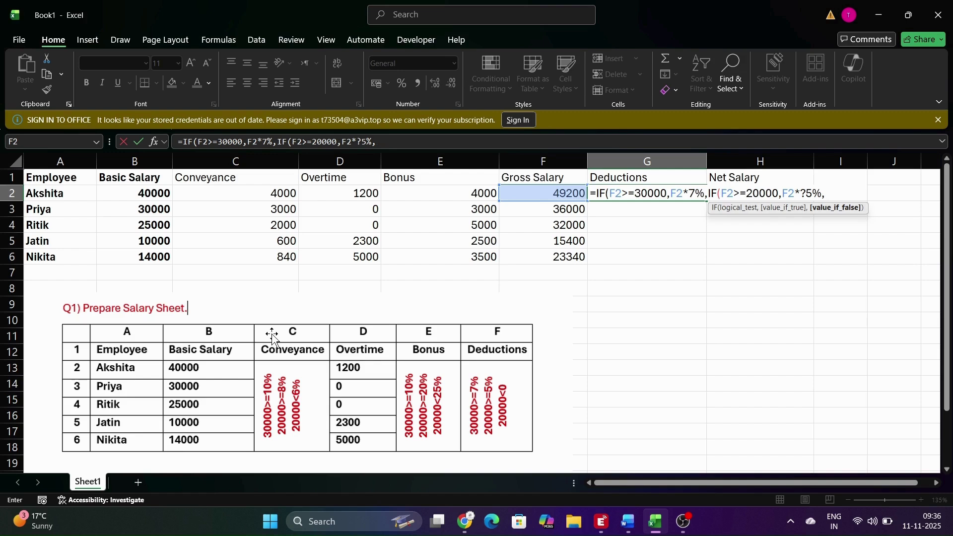
key(BackSpace)
key(BackSpace)
key(BackSpace)
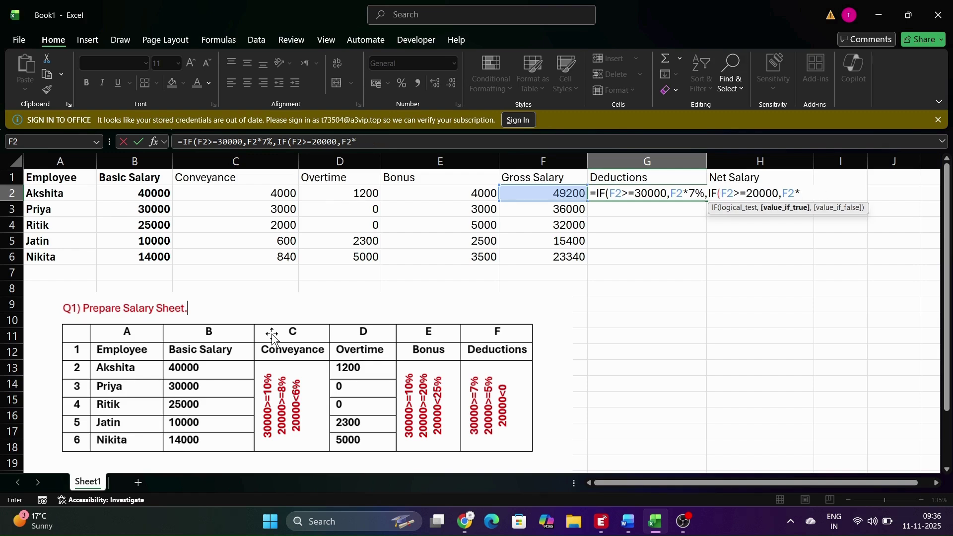
text(5%,0)
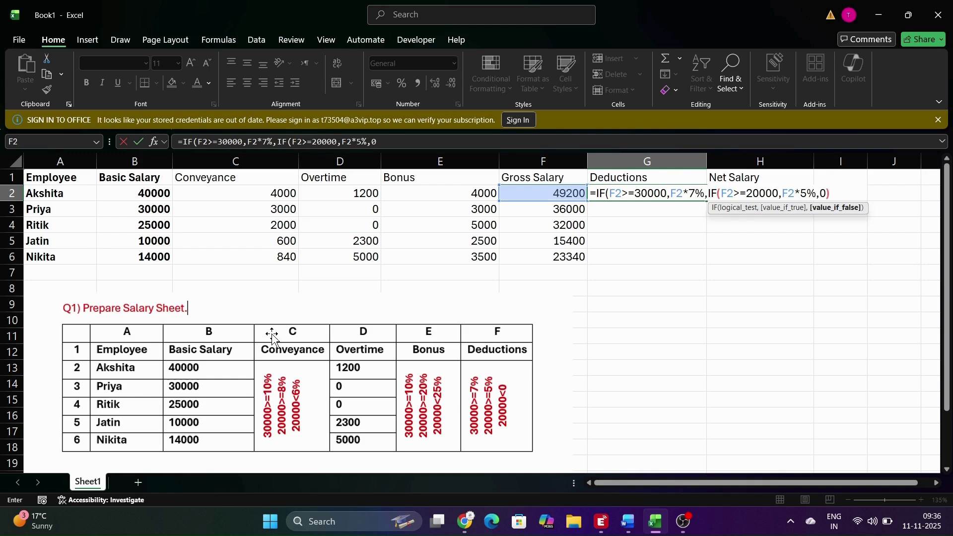
text())
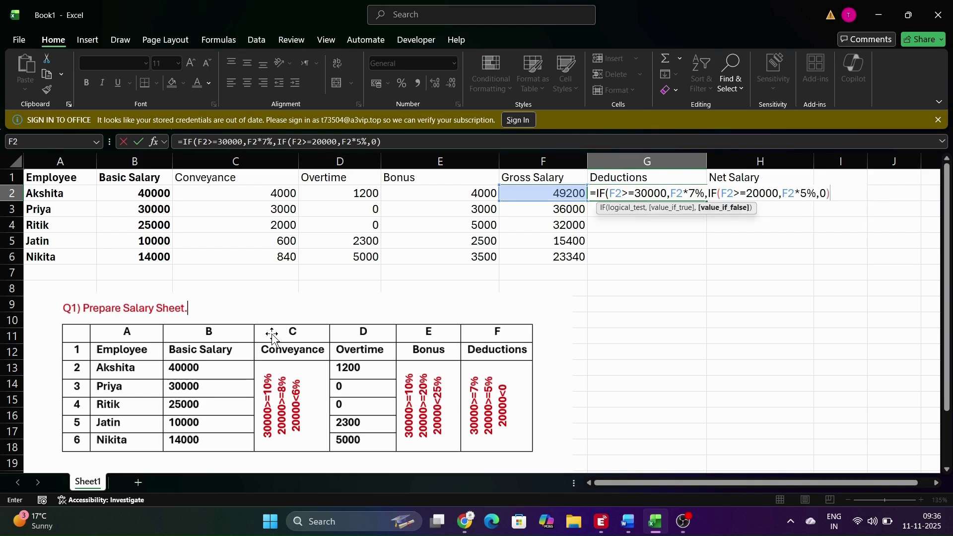
text()))
key(Return)
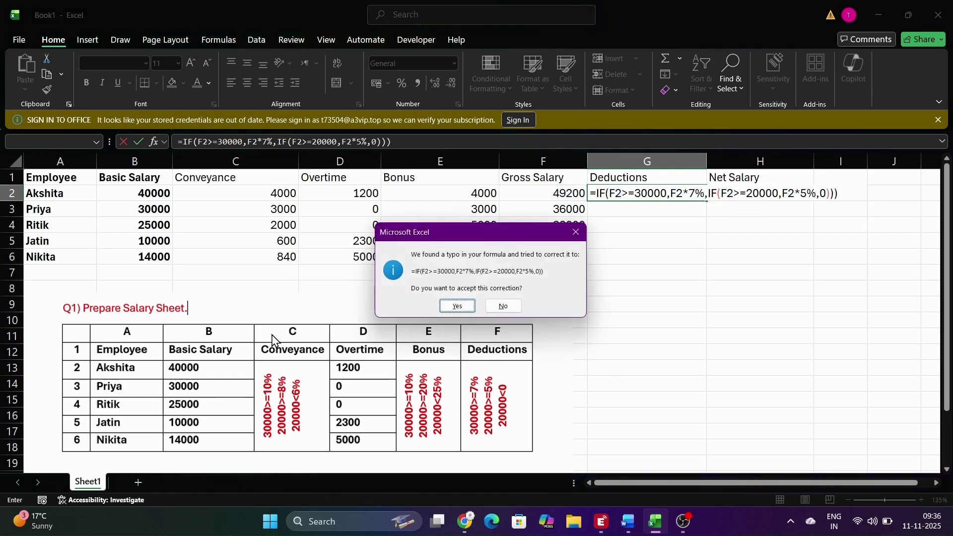
key(Return)
Step: Fill the deductions formula from G2 down to G6 for the remaining employees
key(Up)
key(shift+Down)
key(shift+Down)
key(shift+Down)
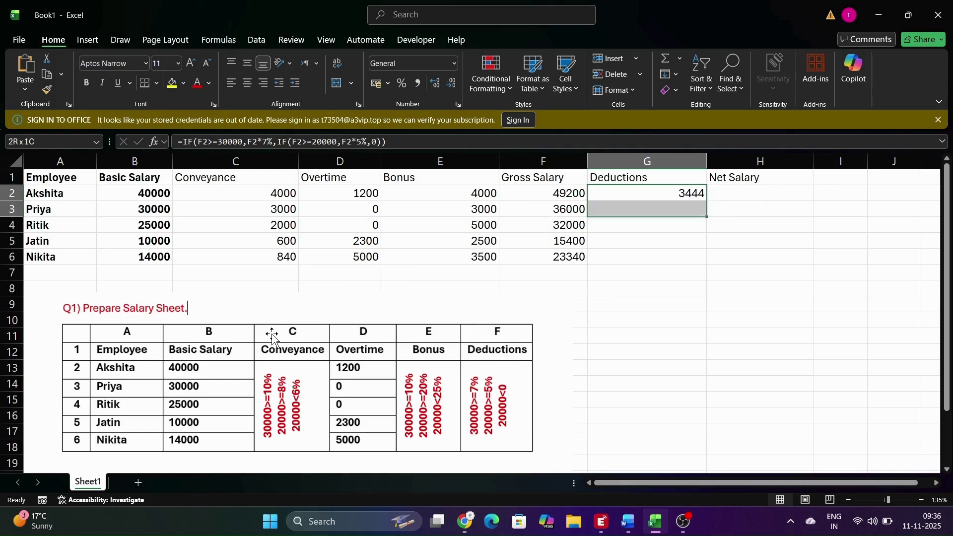
key(shift+Down)
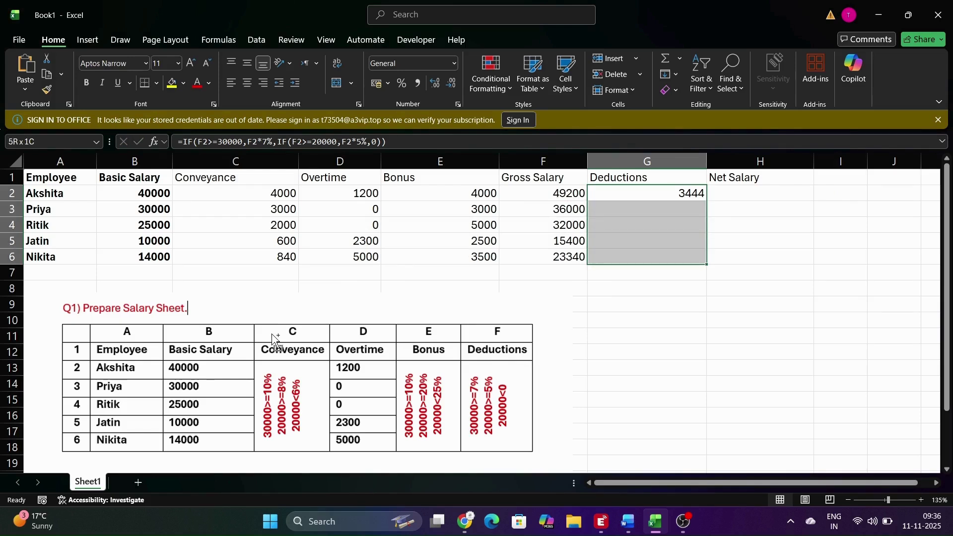
key(ctrl+d)
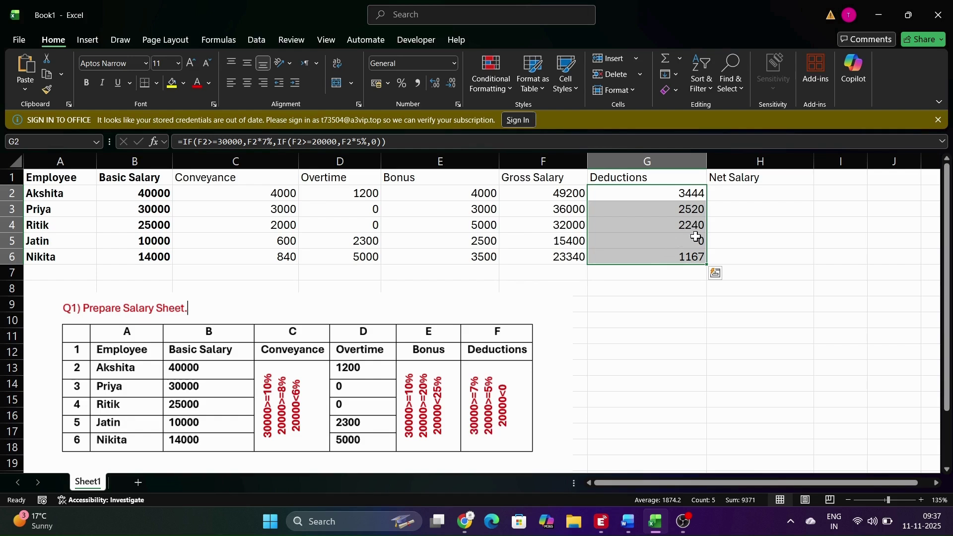
Step: Calculate the first employee's net salary in H2 with =F2-G2
click(738, 195)
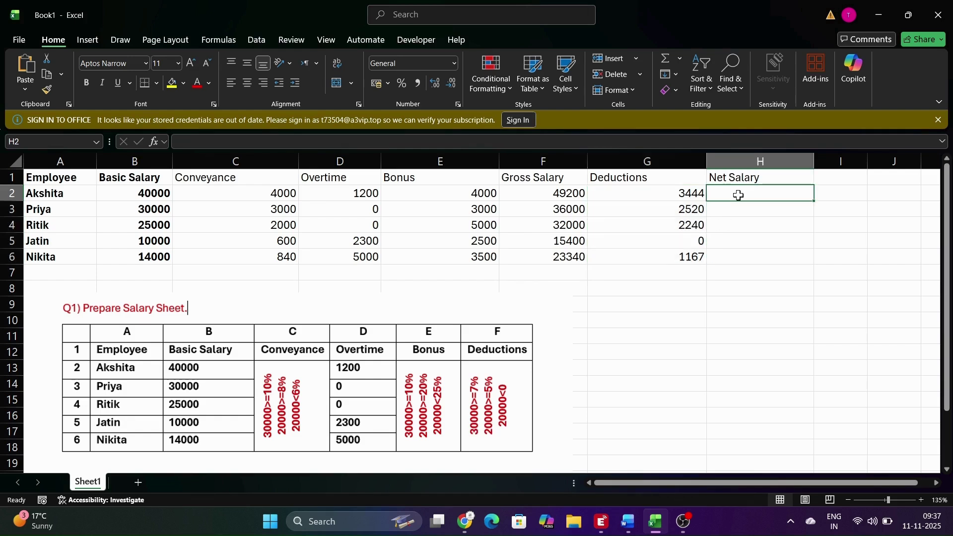
text(=F2)
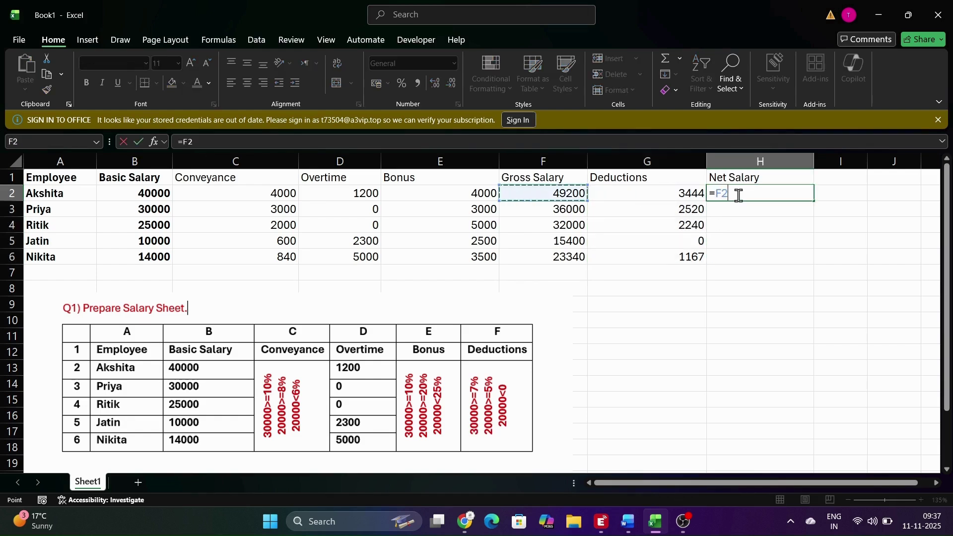
text(-G2)
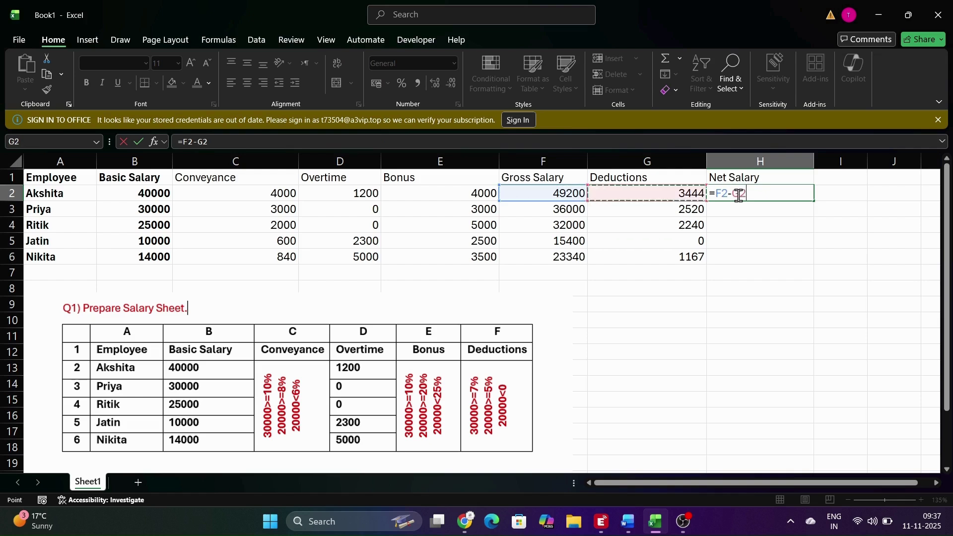
key(Return)
Step: Fill the net salary formula from H2 down to H6 for the remaining employees
key(Up)
key(shift+Down)
key(shift+Down)
key(shift+Down)
key(shift+Down)
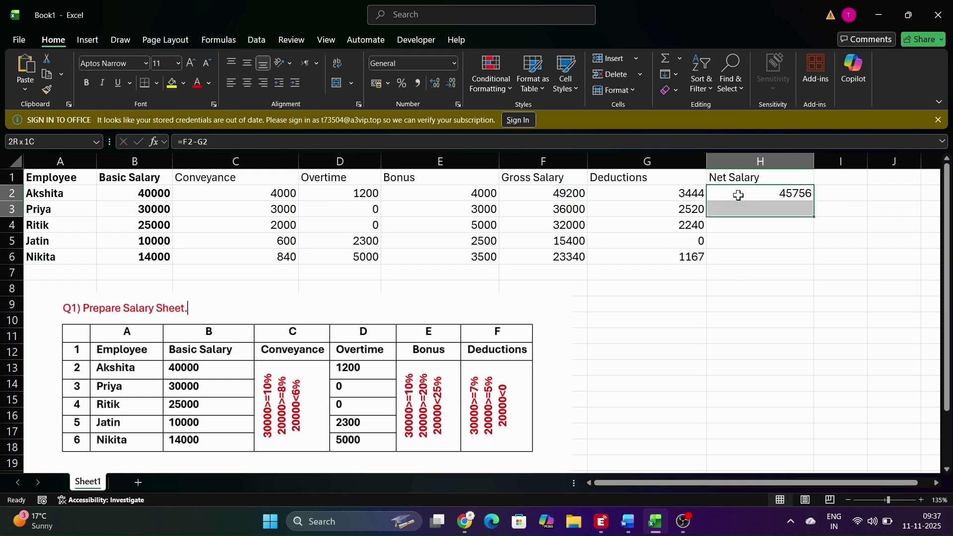
key(ctrl+d)
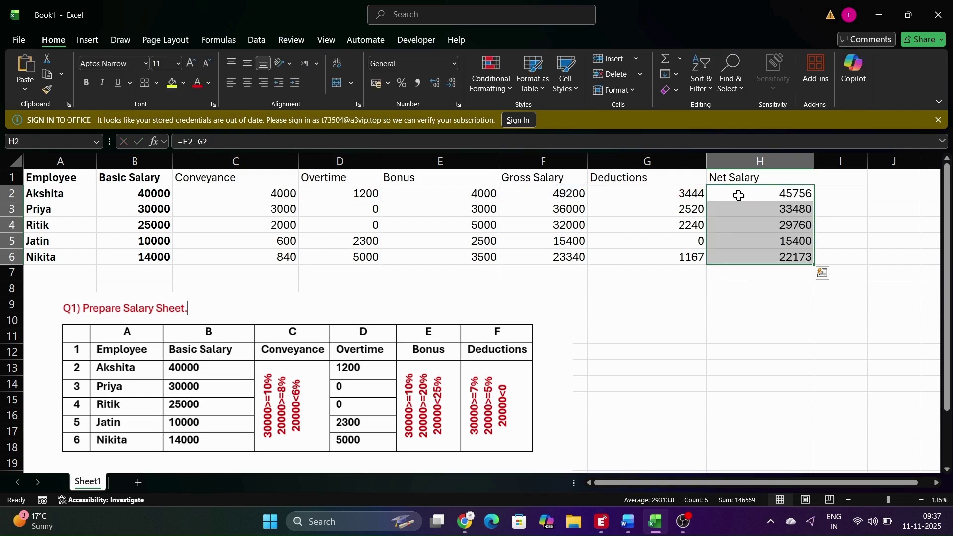
Step: Make all the column headings in A1:H1 bold
key(Up)
key(shift+Left)
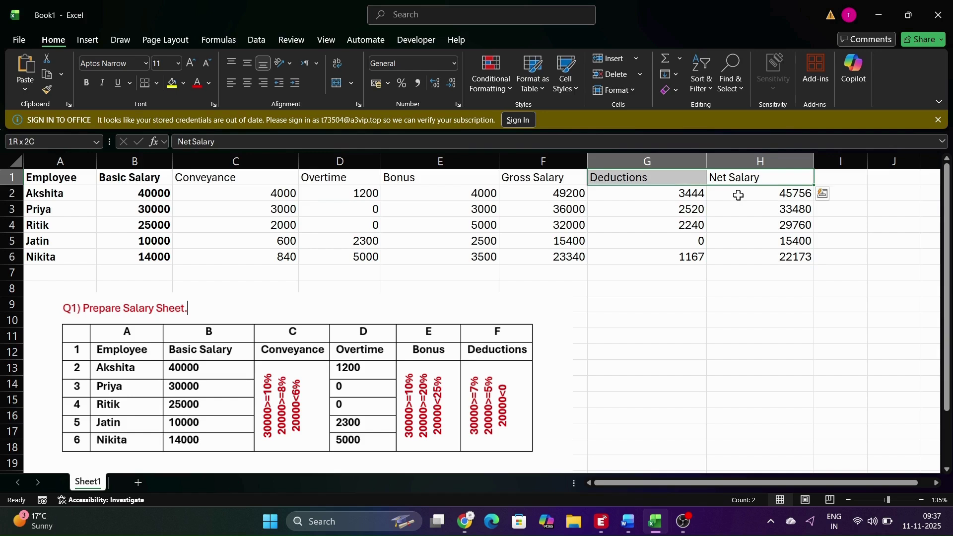
key(ctrl+shift+Left)
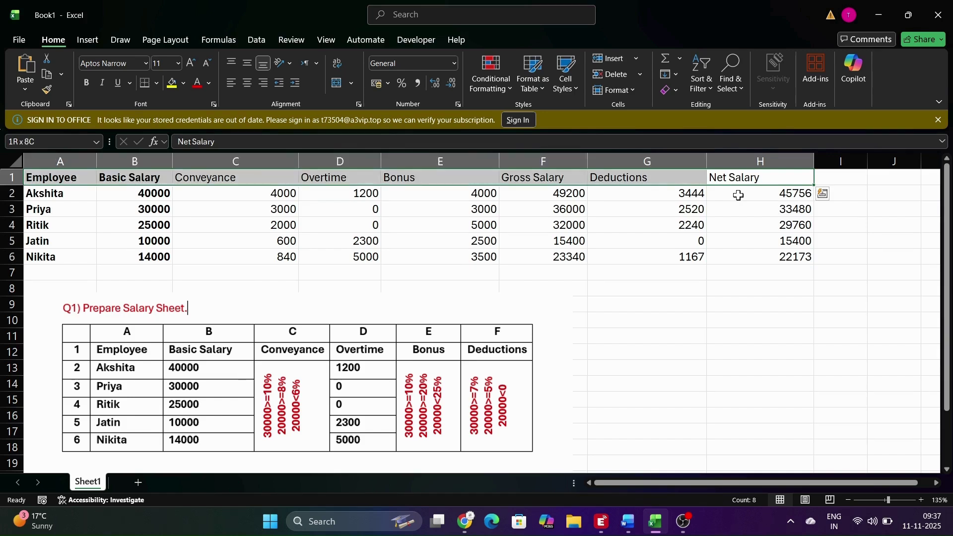
key(ctrl+b)
key(Caps_Lock)
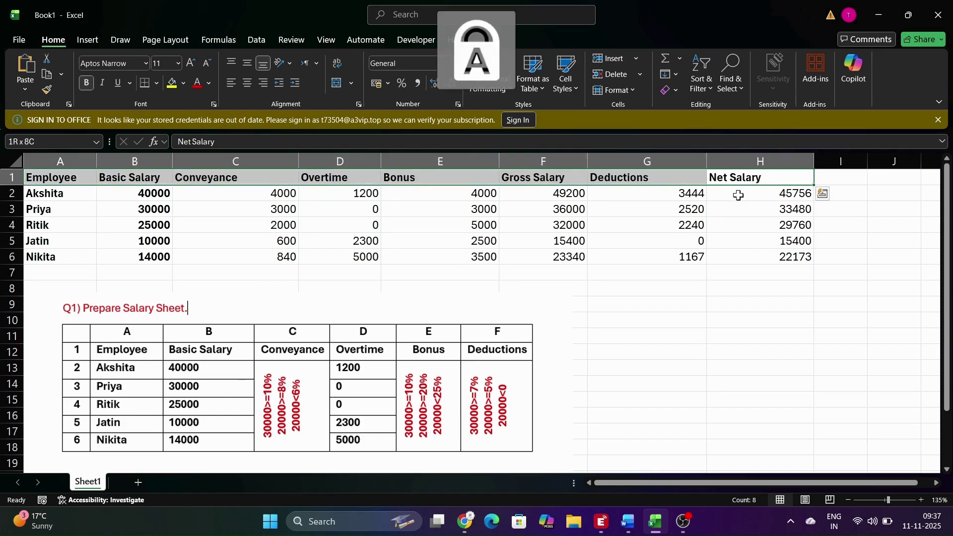
Step: Apply all inner and outer borders to the salary table A1:H6, plus a thick outside border around it
key(shift+Down)
key(Caps_Lock)
key(shift+Down)
key(shift+Down)
key(shift+Down)
key(shift+Down)
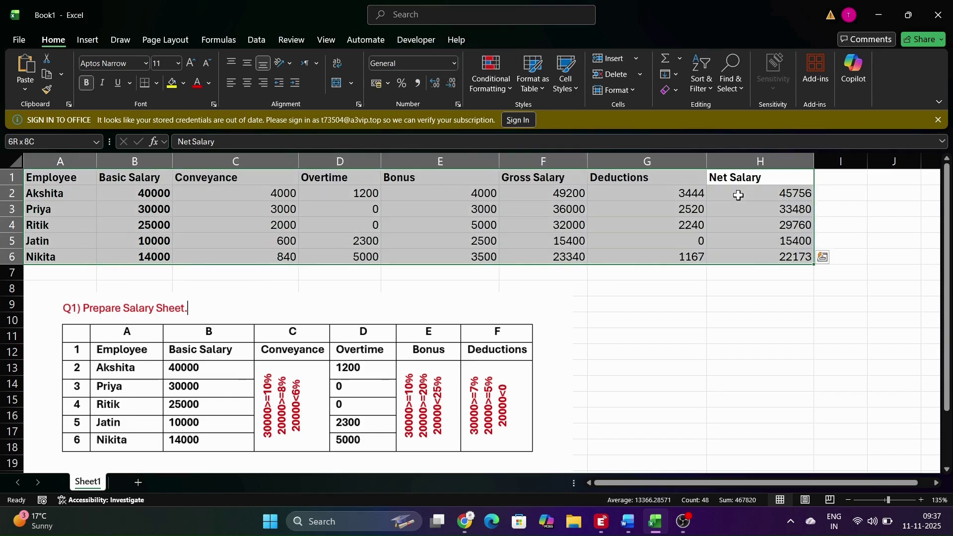
click(157, 82)
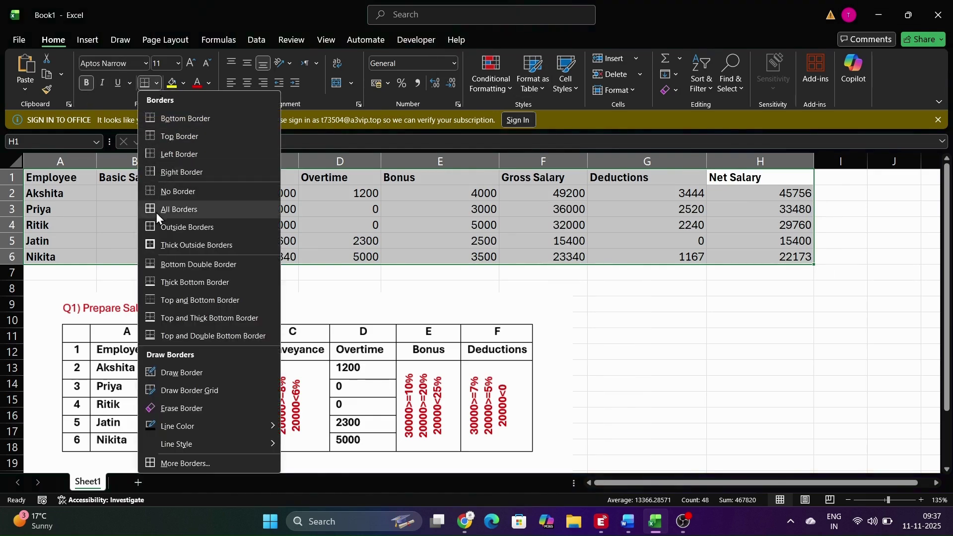
click(156, 212)
click(157, 81)
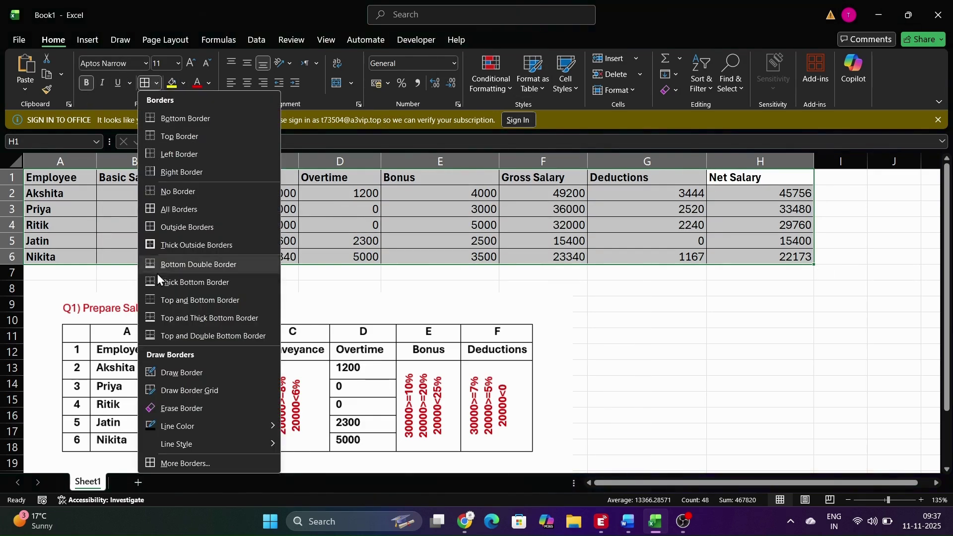
click(174, 252)
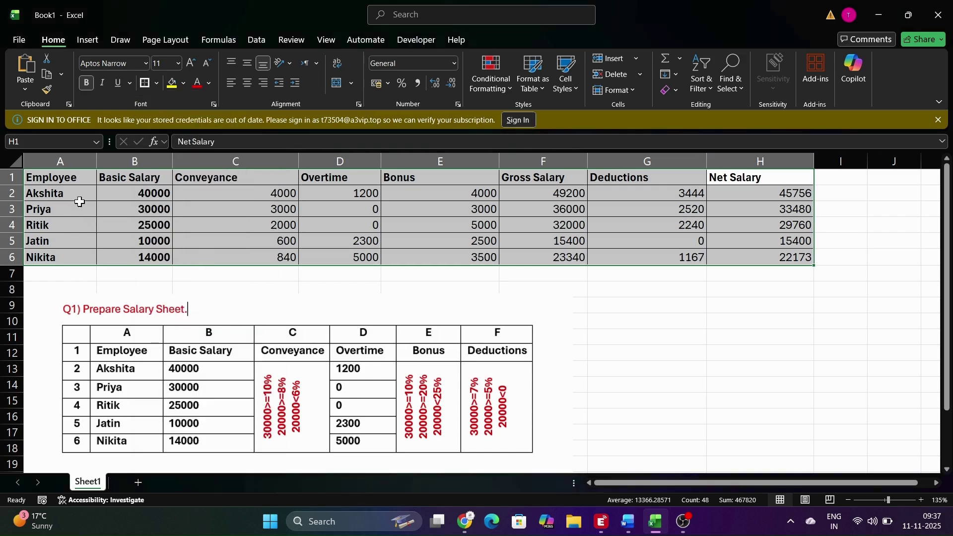
Step: Put a thick outside border around the heading row A1:H1 and fill it with light sky blue
drag(57, 177, 774, 177)
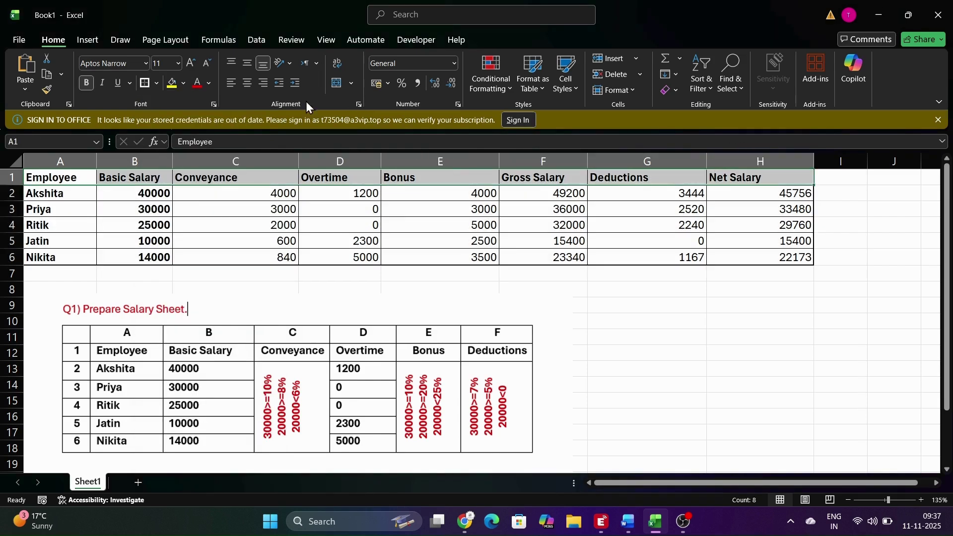
click(144, 82)
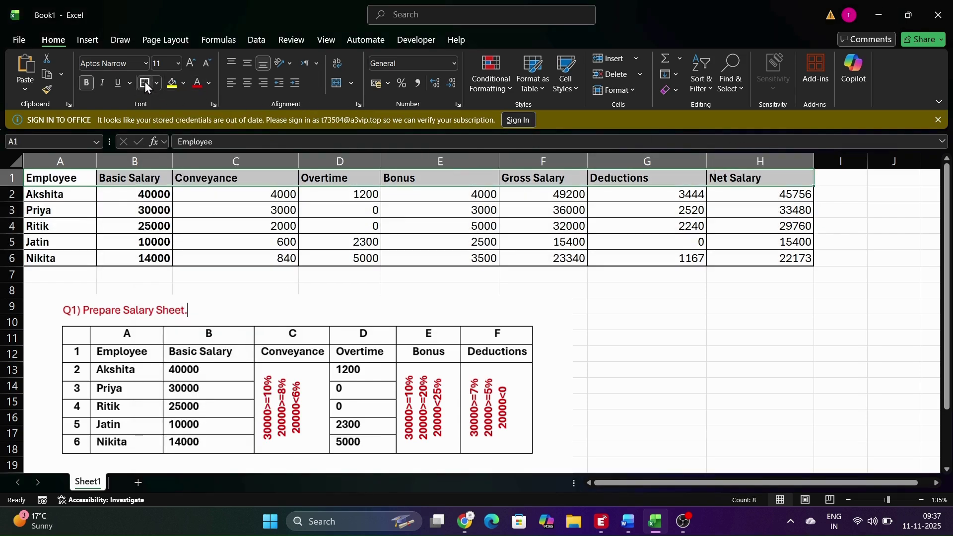
click(206, 84)
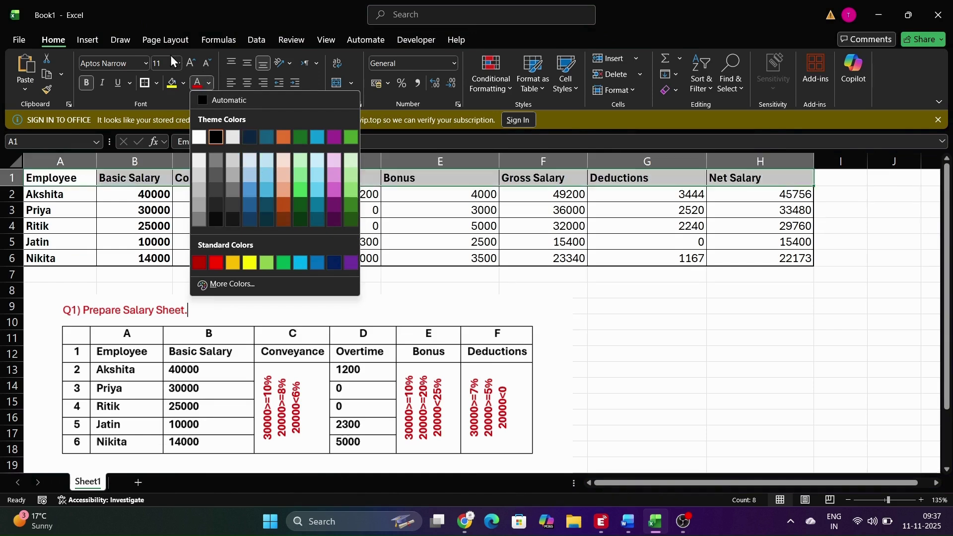
click(182, 84)
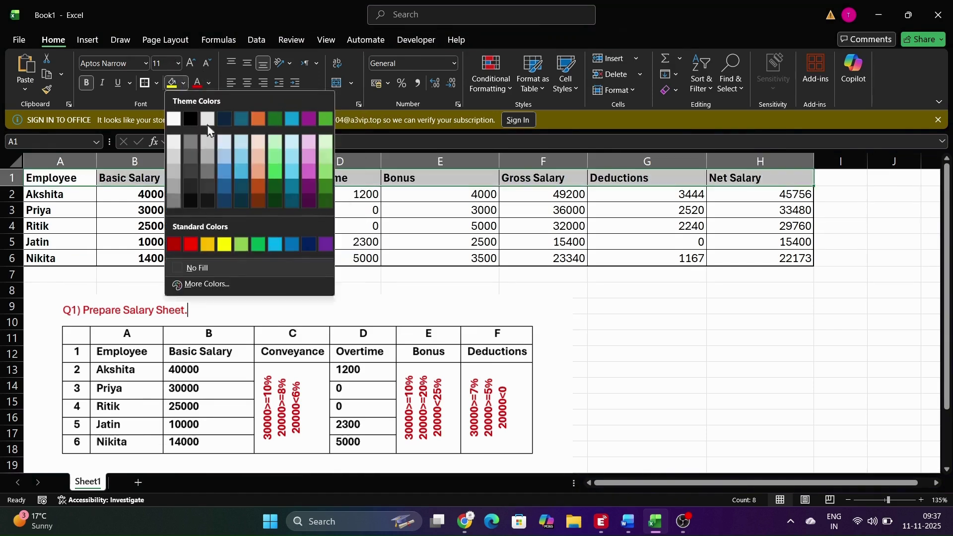
click(237, 155)
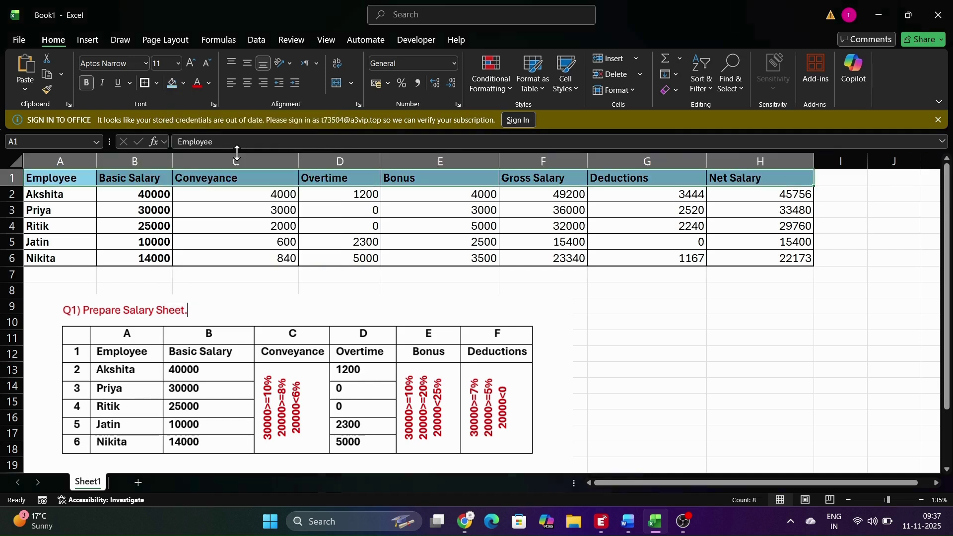
click(458, 273)
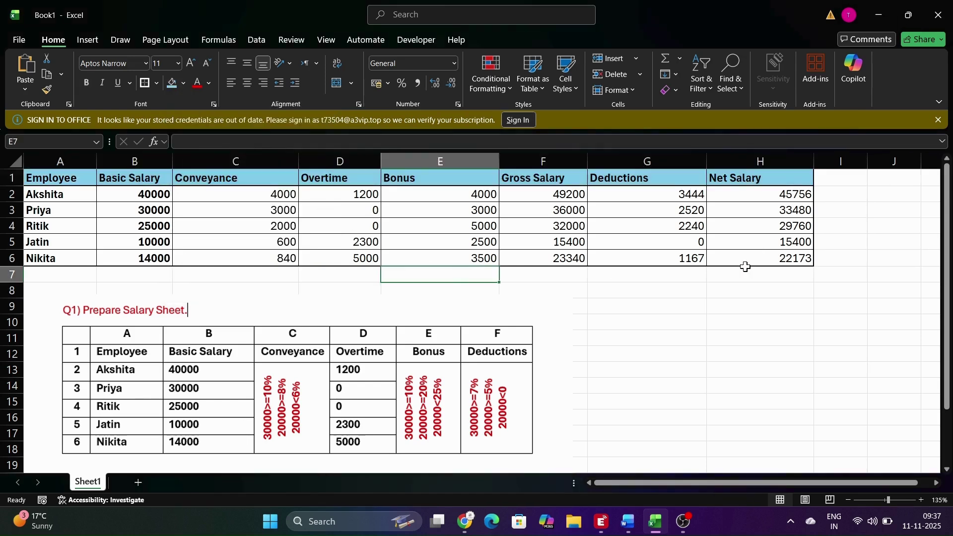
Step: Fill the employee data rows A2:H6 with a very pale blue, lighter than the heading row
drag(744, 268, 141, 211)
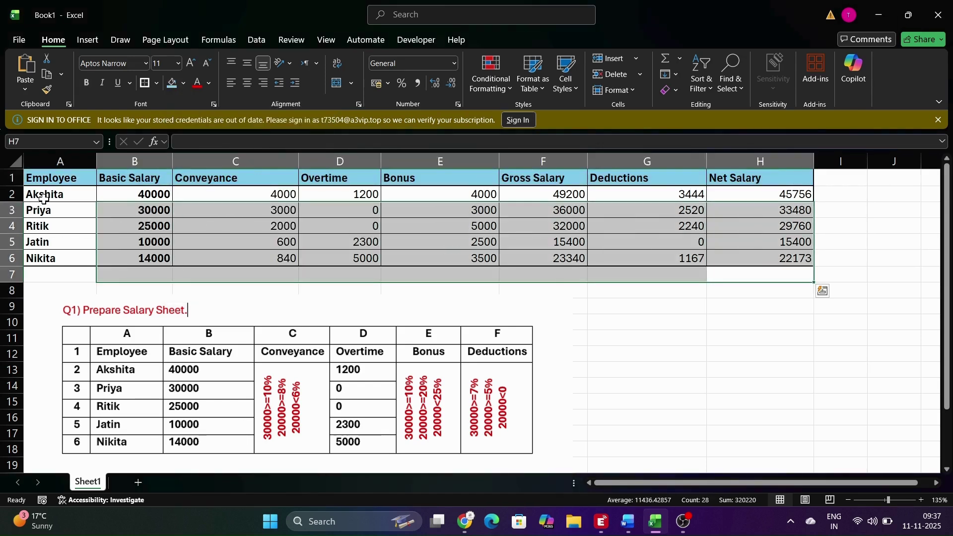
drag(42, 197, 805, 258)
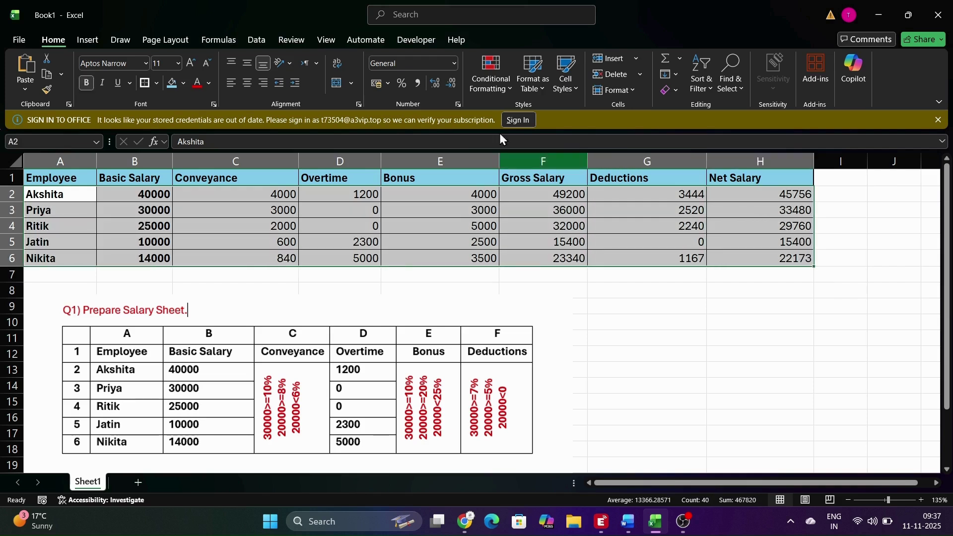
click(182, 84)
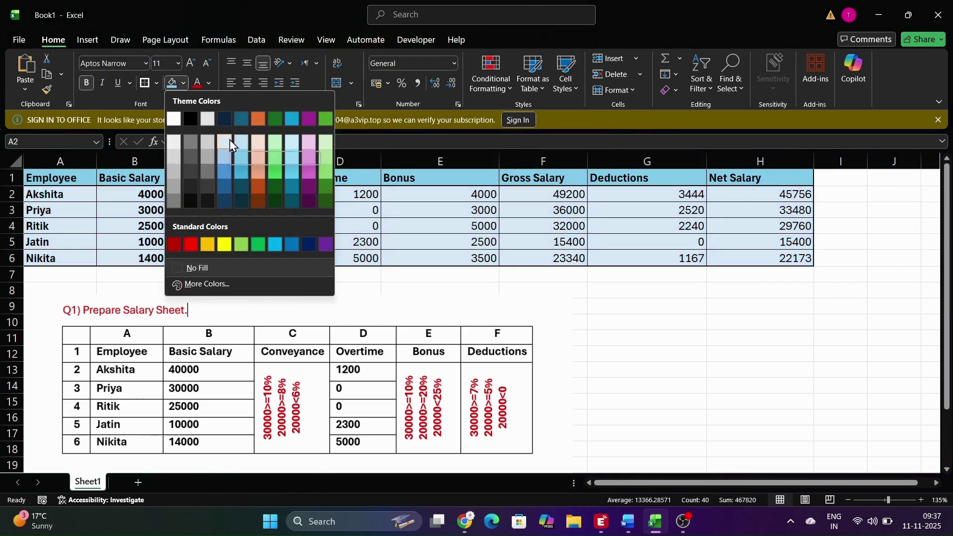
click(232, 144)
drag(606, 306, 608, 318)
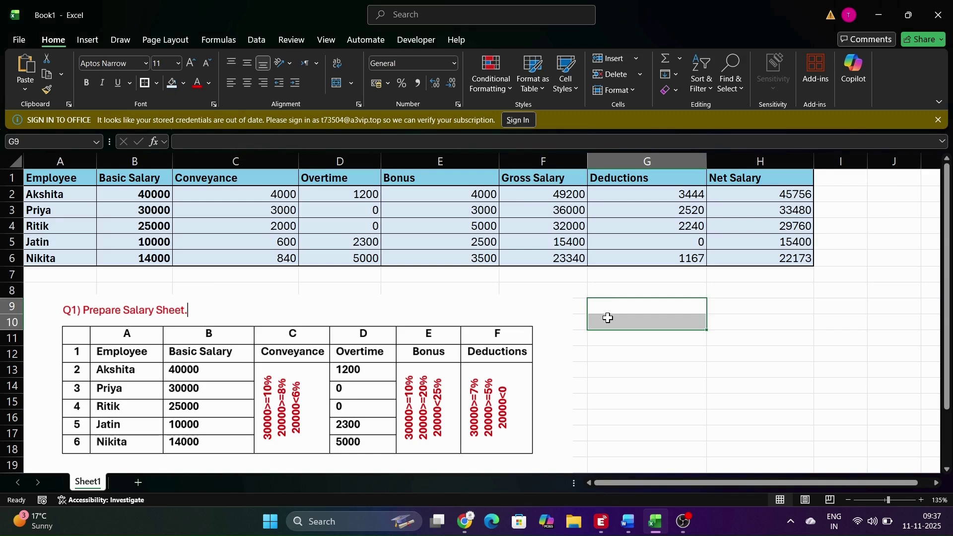